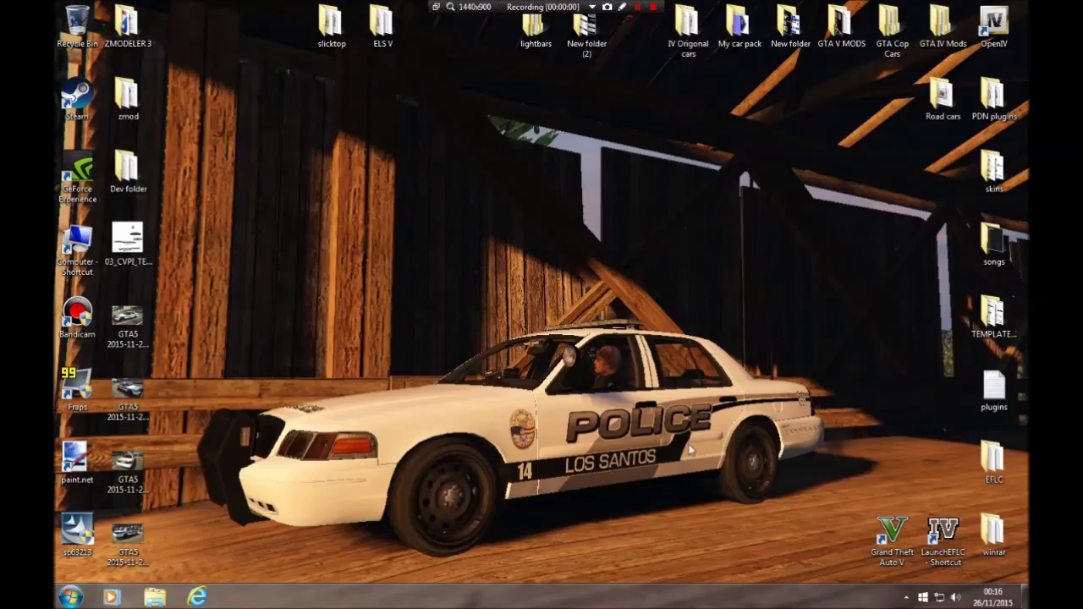
Open the 2015-11-25 police livery screenshot from Documents\Bandicam in Photo Viewer.
mouse_move(849, 303)
mouse_down()
mouse_move(326, 515)
mouse_move(229, 520)
mouse_move(184, 565)
mouse_move(568, 370)
mouse_move(653, 369)
mouse_move(856, 303)
mouse_move(849, 299)
mouse_up()
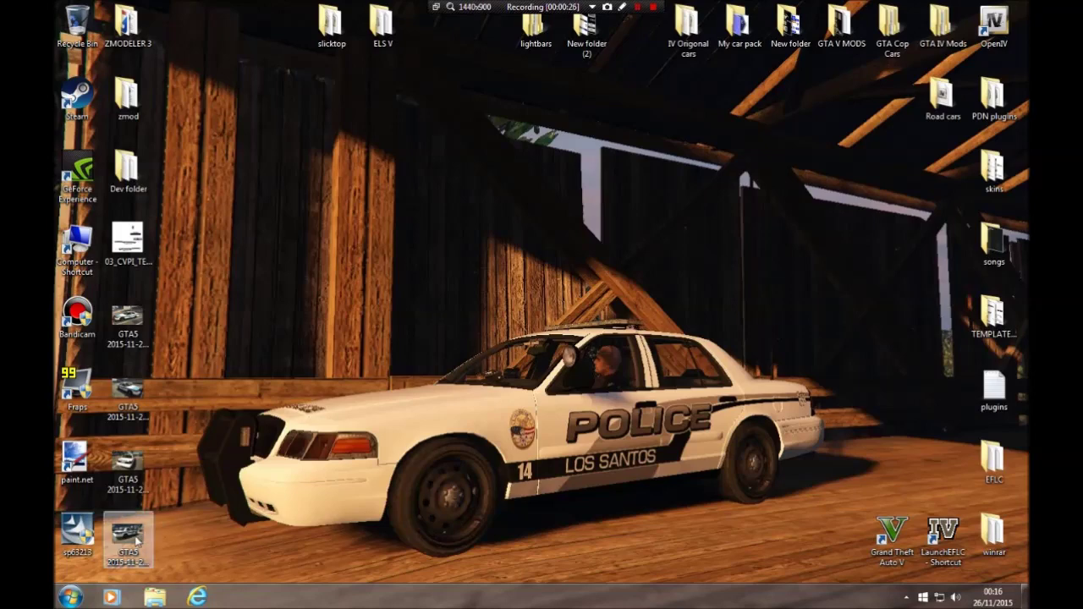
click(155, 598)
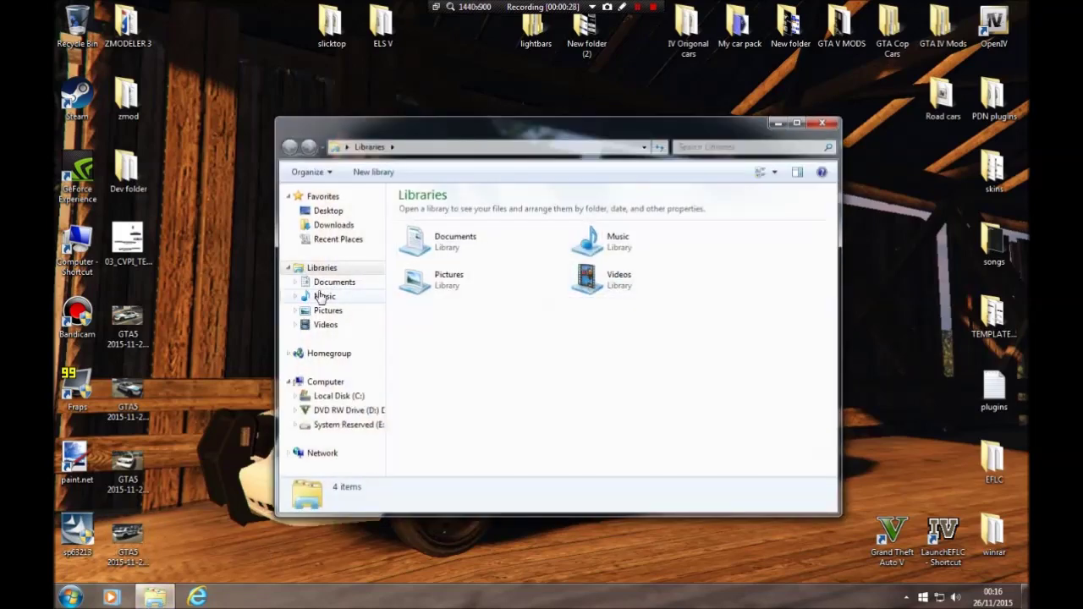
click(334, 282)
double_click(478, 251)
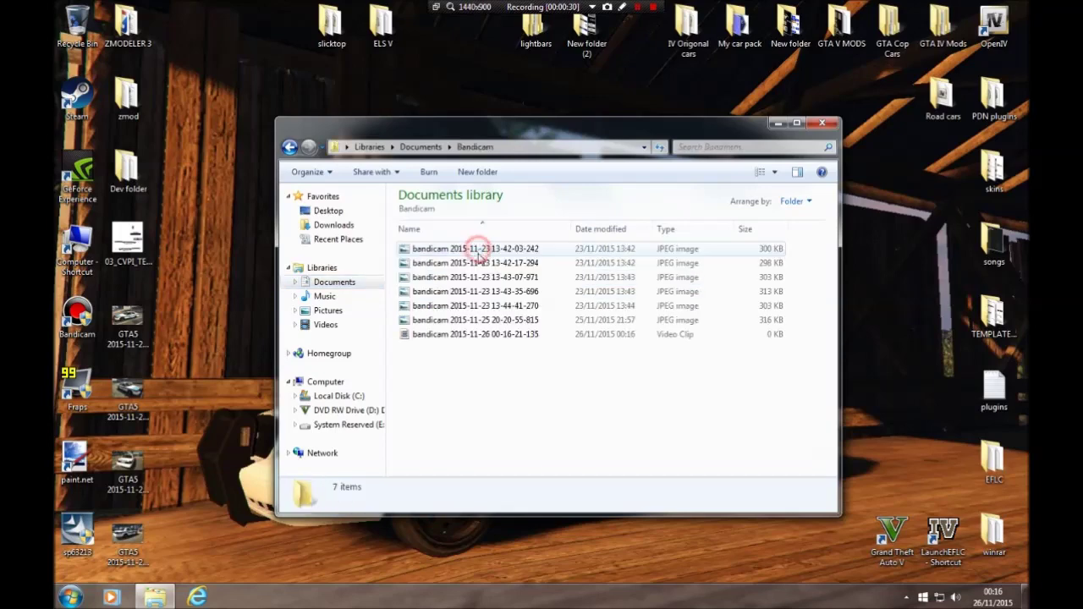
double_click(471, 335)
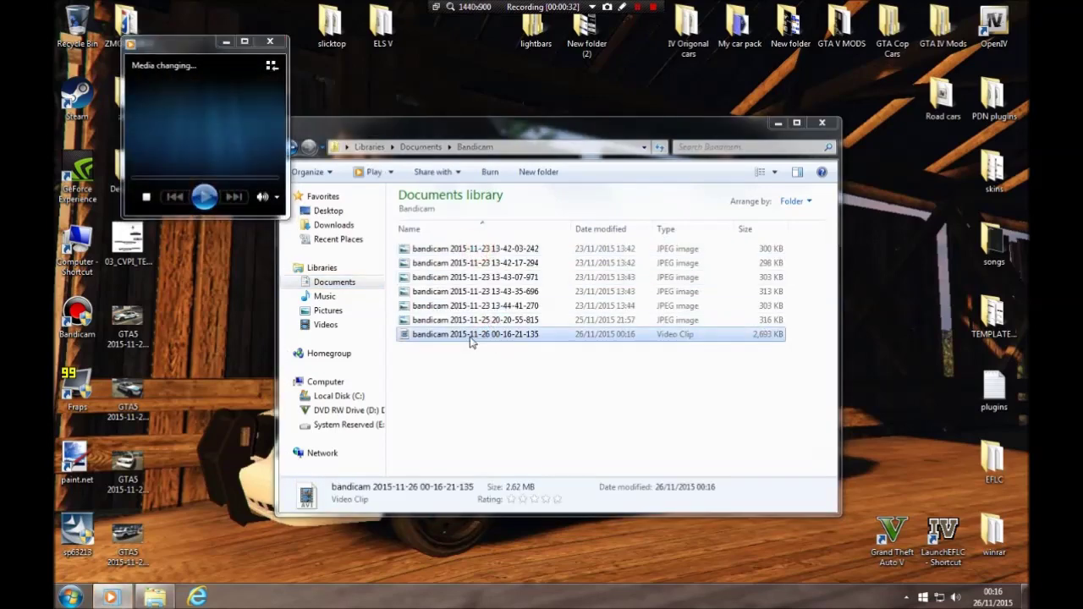
click(675, 246)
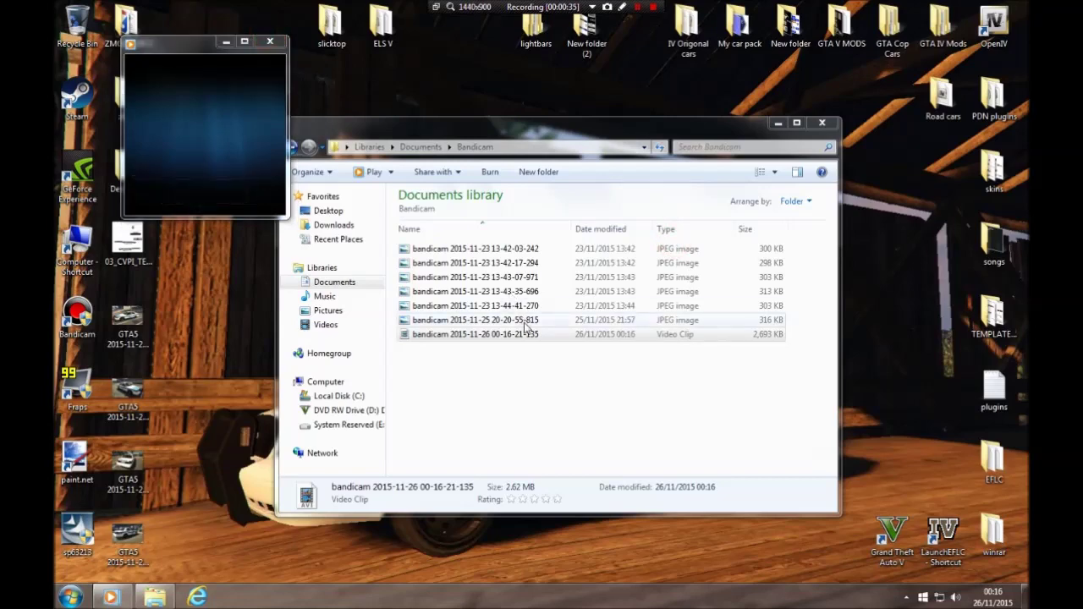
double_click(475, 320)
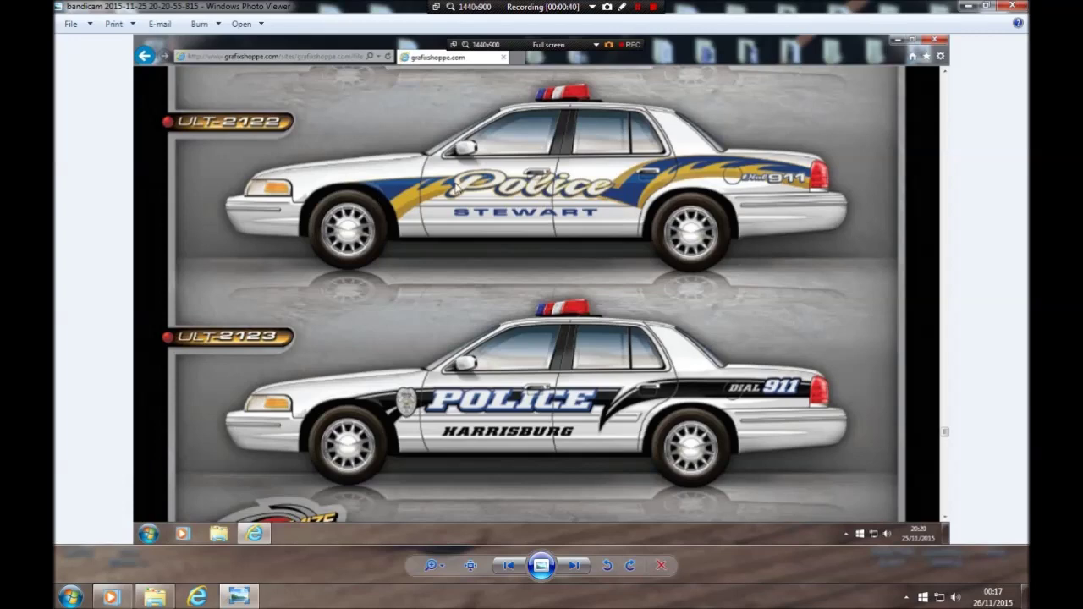
Open the livery screenshot in paint.net via Open with.
right_click(596, 184)
mouse_move(639, 195)
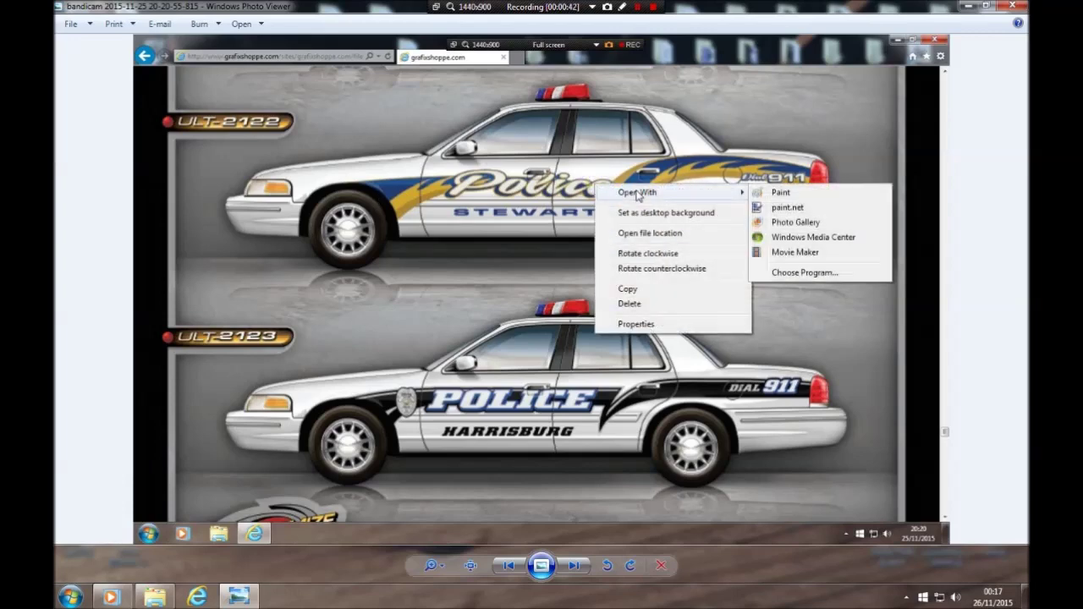
click(793, 207)
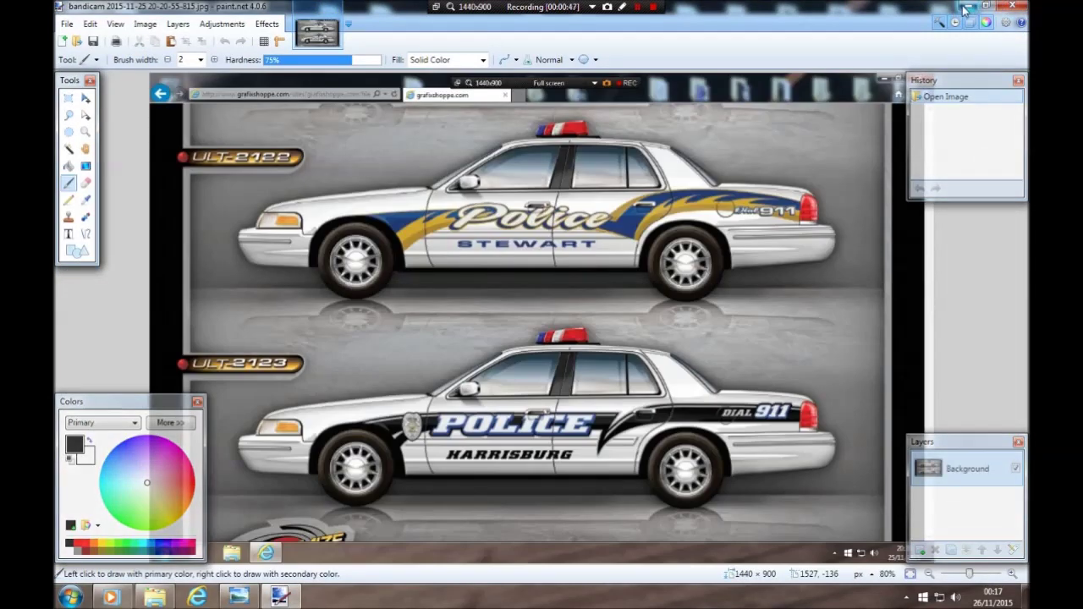
Minimize paint.net and close Photo Viewer, Explorer and the media player.
click(965, 8)
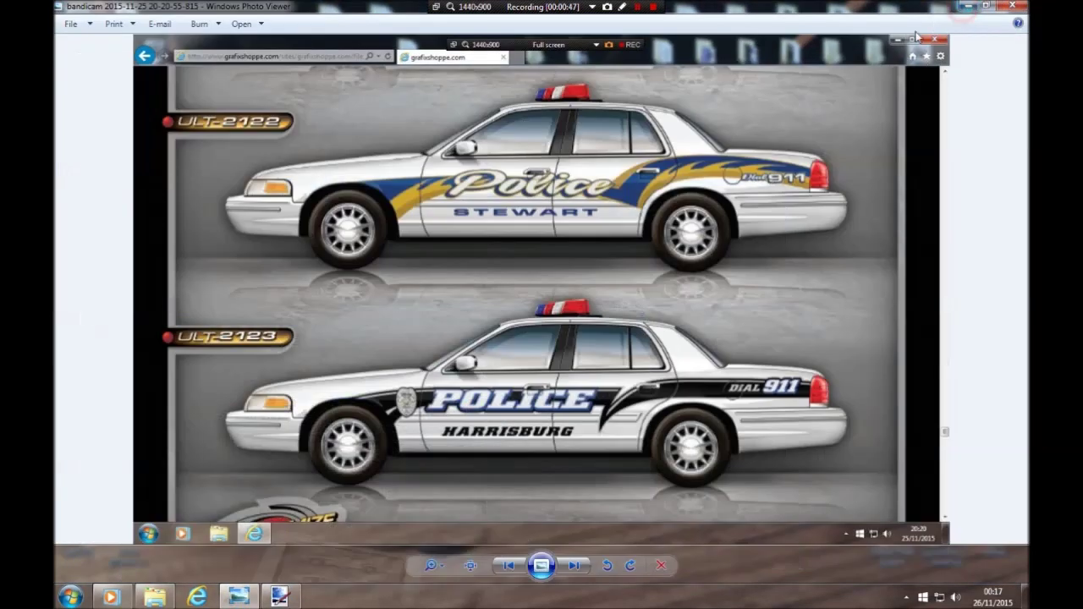
click(1009, 9)
click(821, 123)
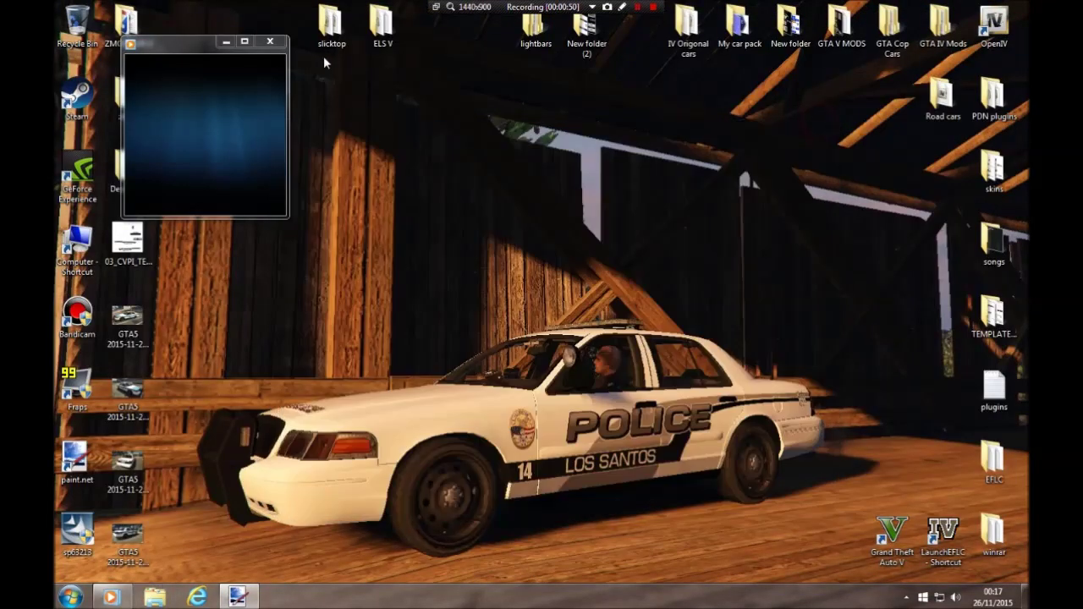
click(279, 43)
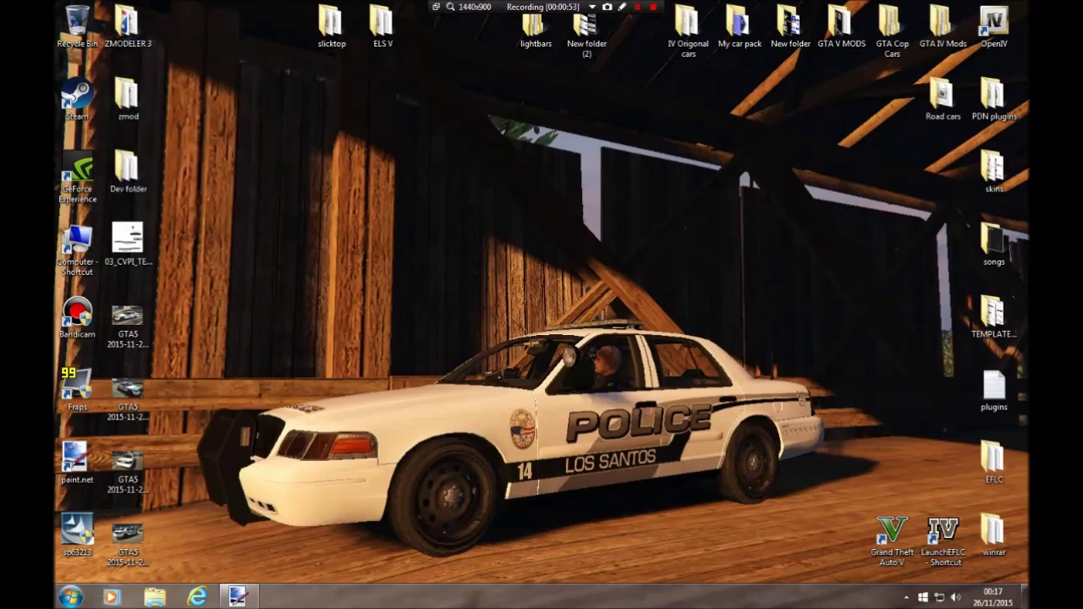
In TEMPLATE_PACK_V4.0, scroll to the bottom and bring up template (3)'s context menu.
double_click(997, 311)
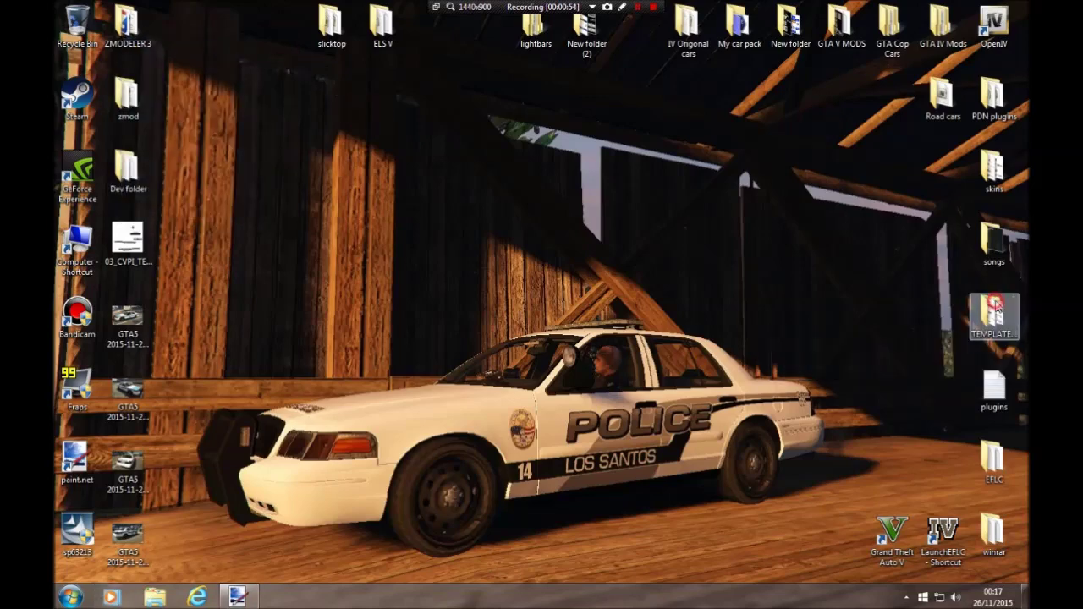
drag(835, 207, 796, 426)
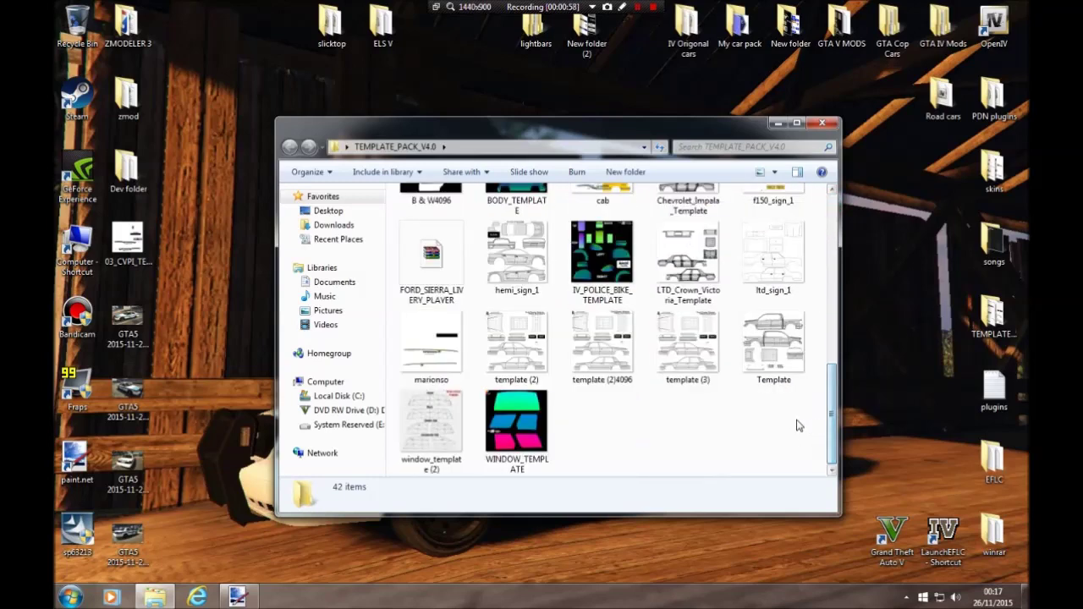
click(686, 355)
right_click(684, 355)
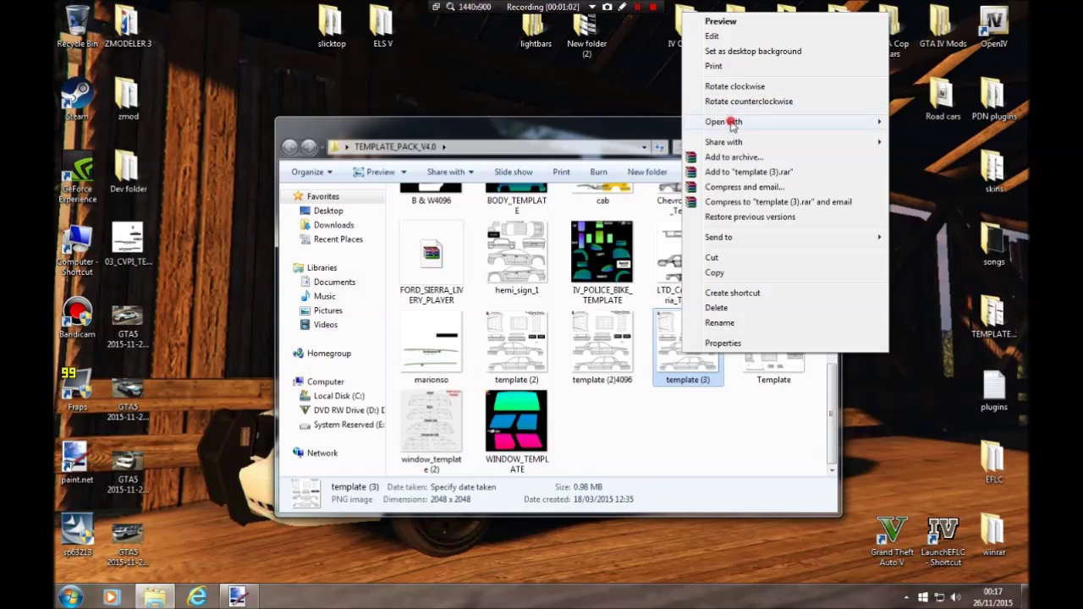
Open template (3) in paint.net, close Explorer, and reorder the two image tabs.
mouse_move(732, 124)
click(597, 167)
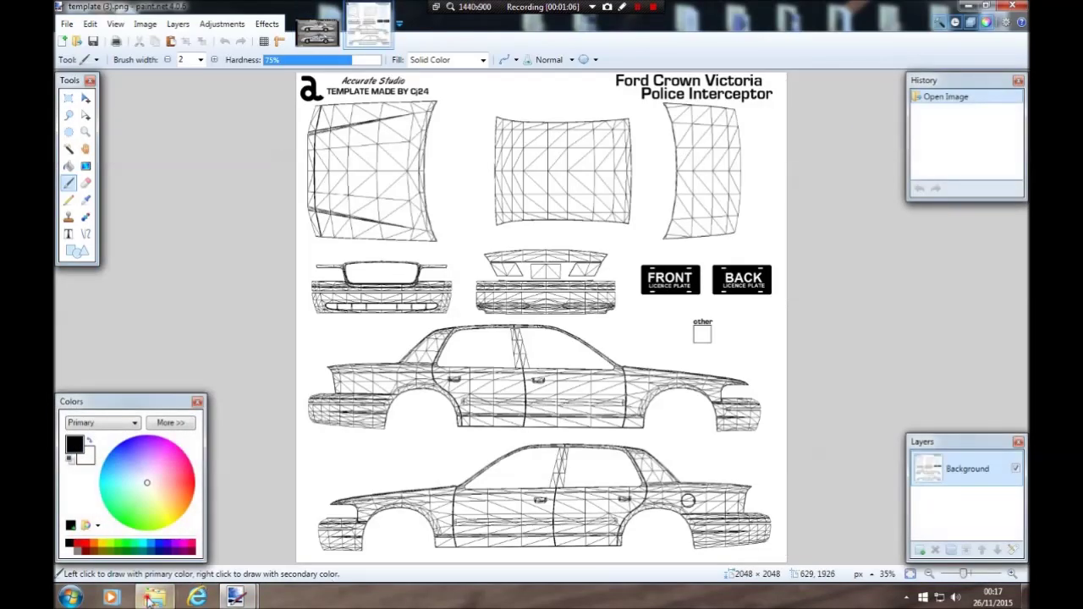
click(154, 597)
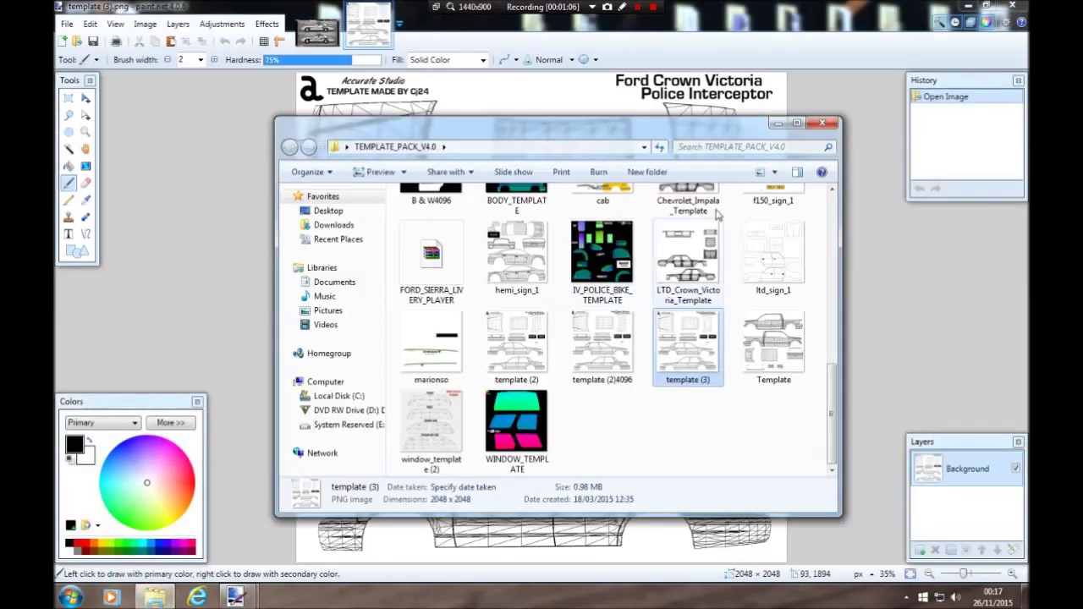
click(822, 123)
drag(368, 25, 320, 44)
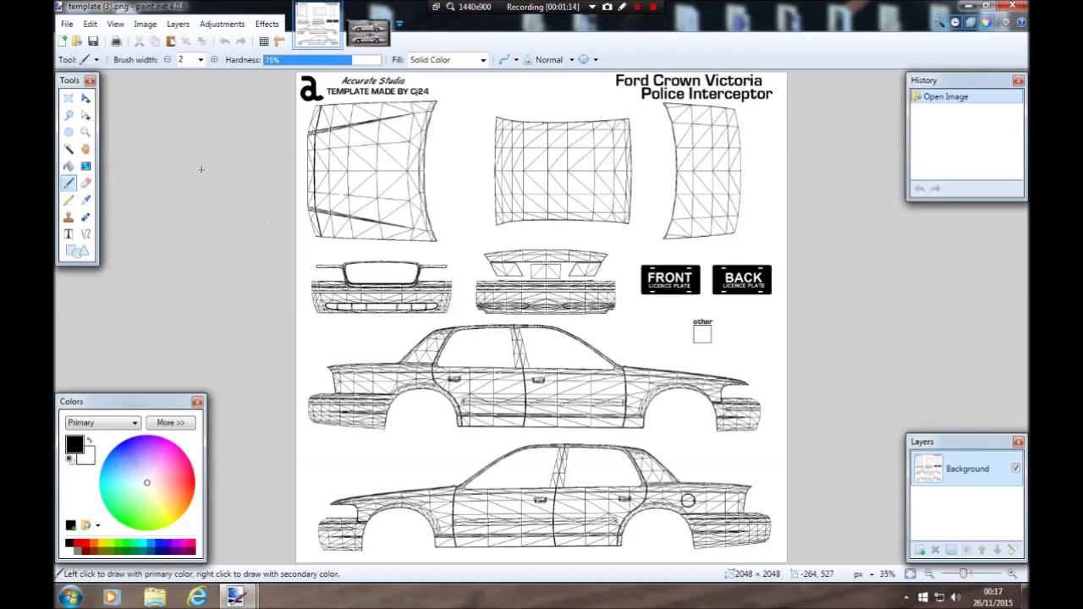
click(144, 25)
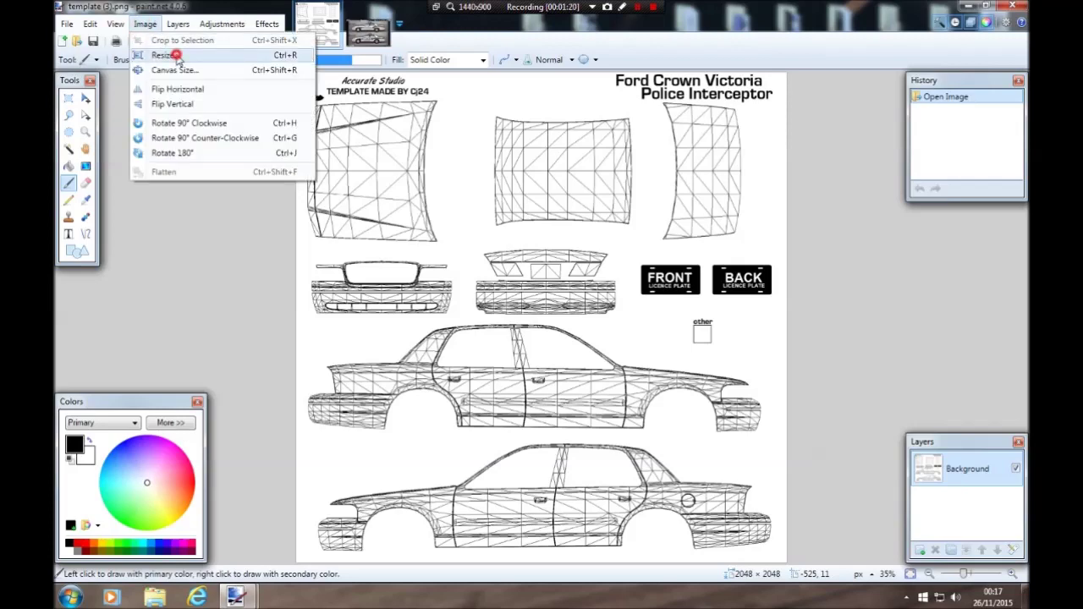
Resize the template to 4096 × 4096 pixels, keeping the aspect ratio.
click(165, 55)
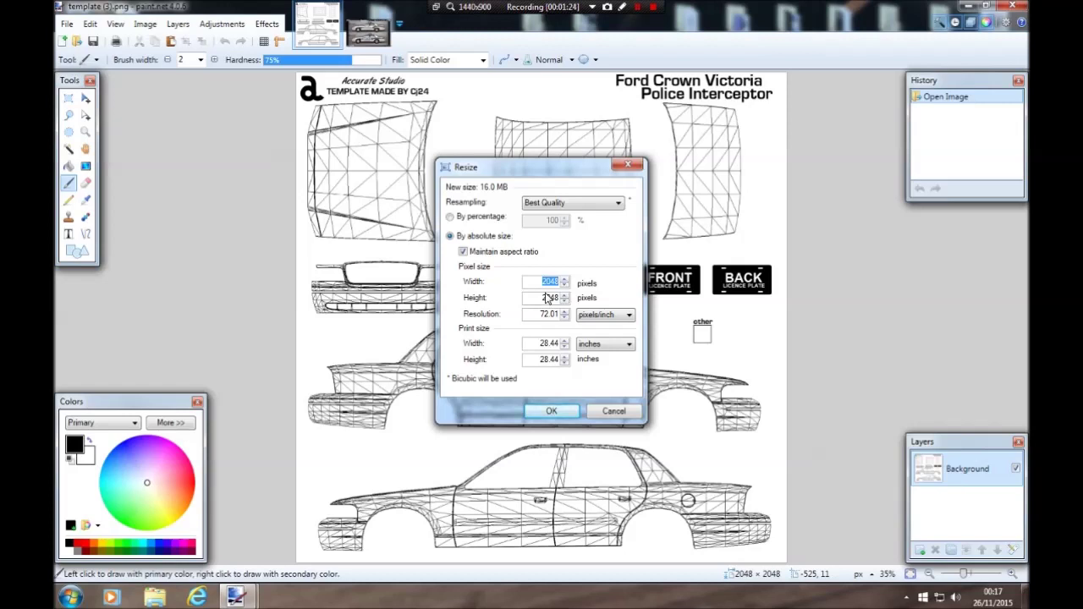
text(4096)
click(551, 411)
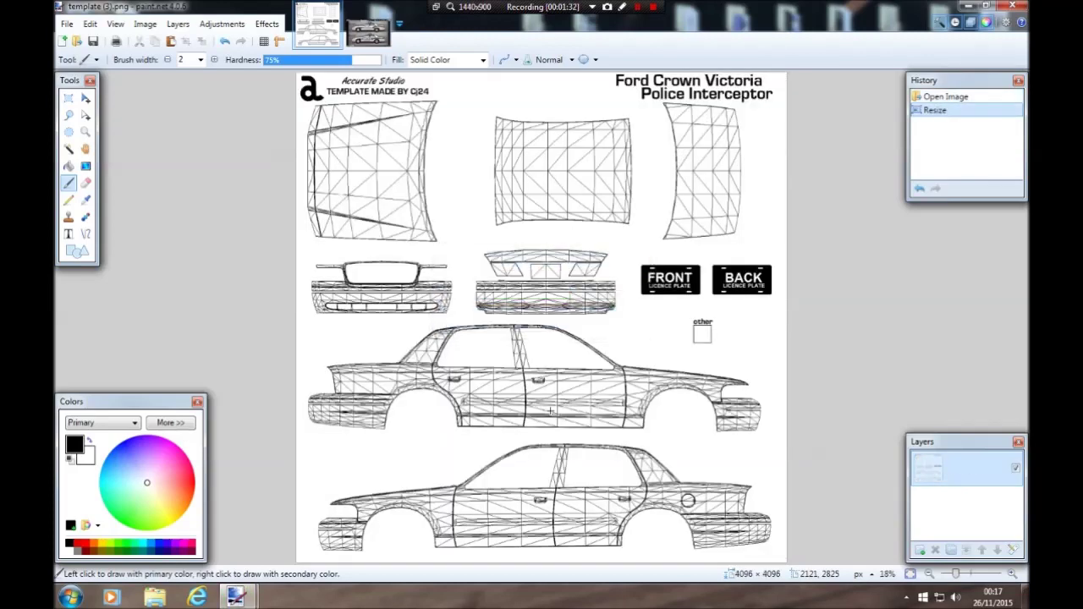
Add Layer 2 and paint-bucket fill it entirely with light grey C0C0C0.
click(181, 25)
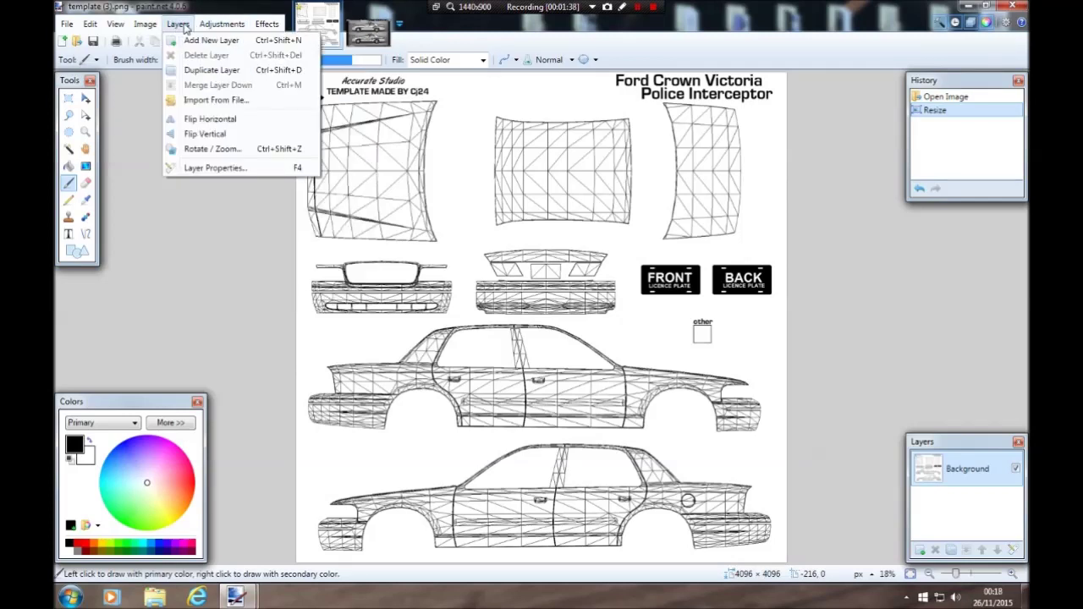
click(207, 40)
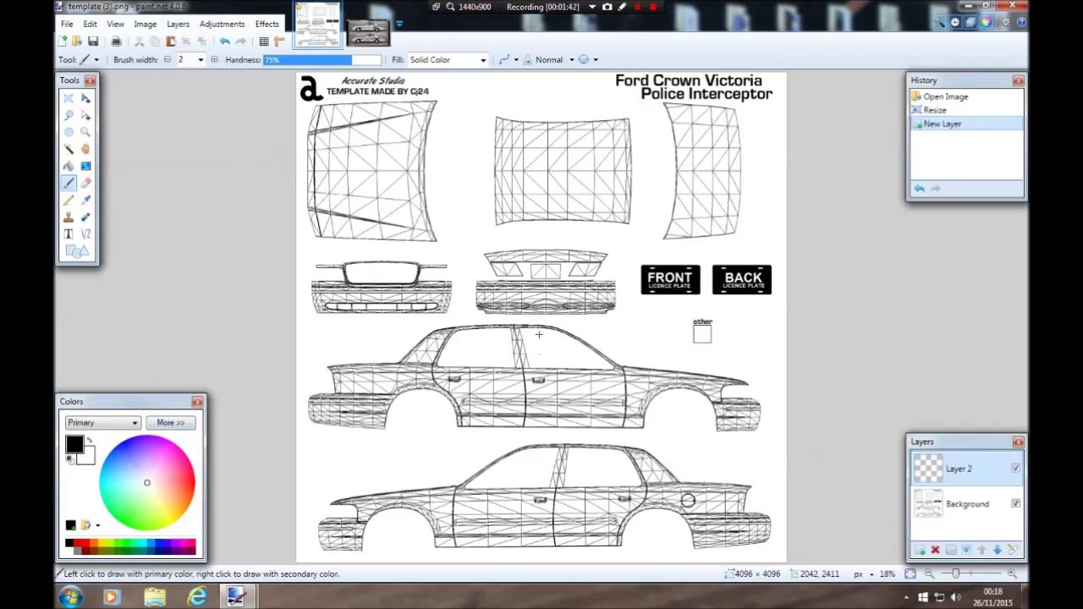
click(90, 438)
click(169, 422)
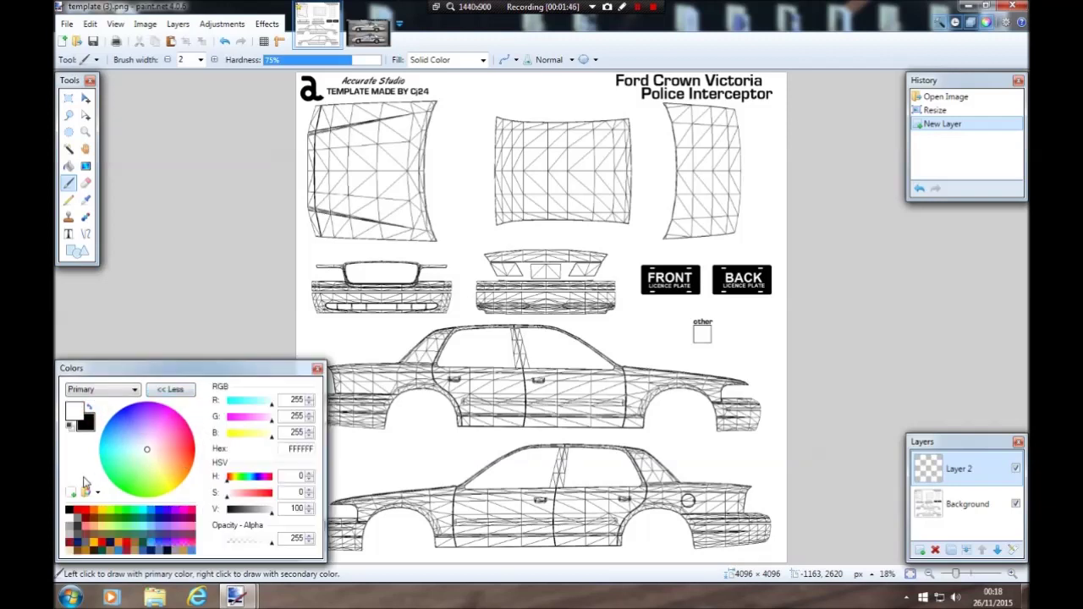
click(69, 536)
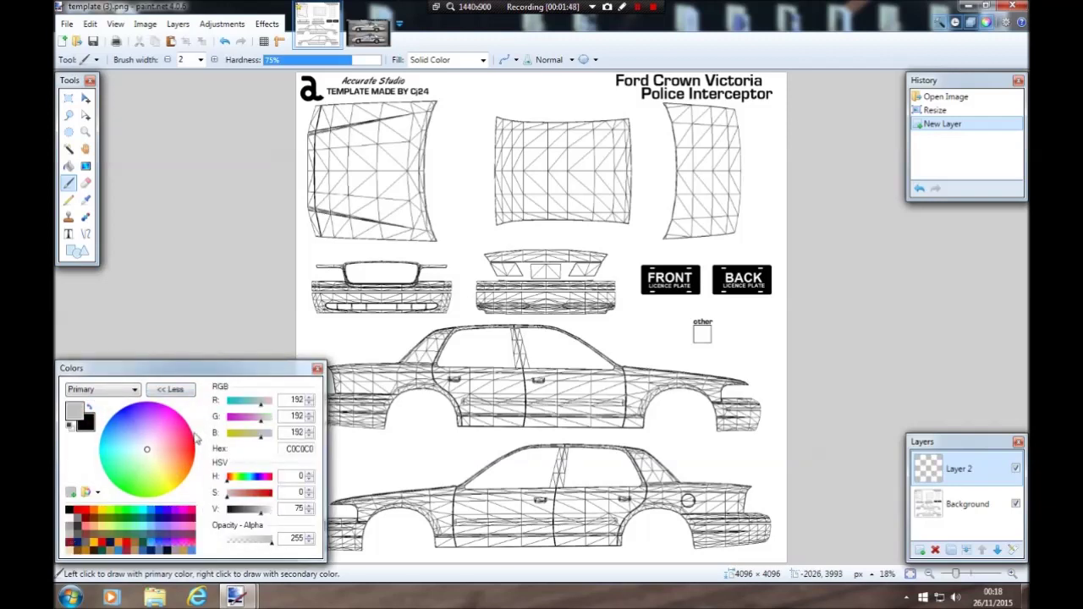
click(173, 392)
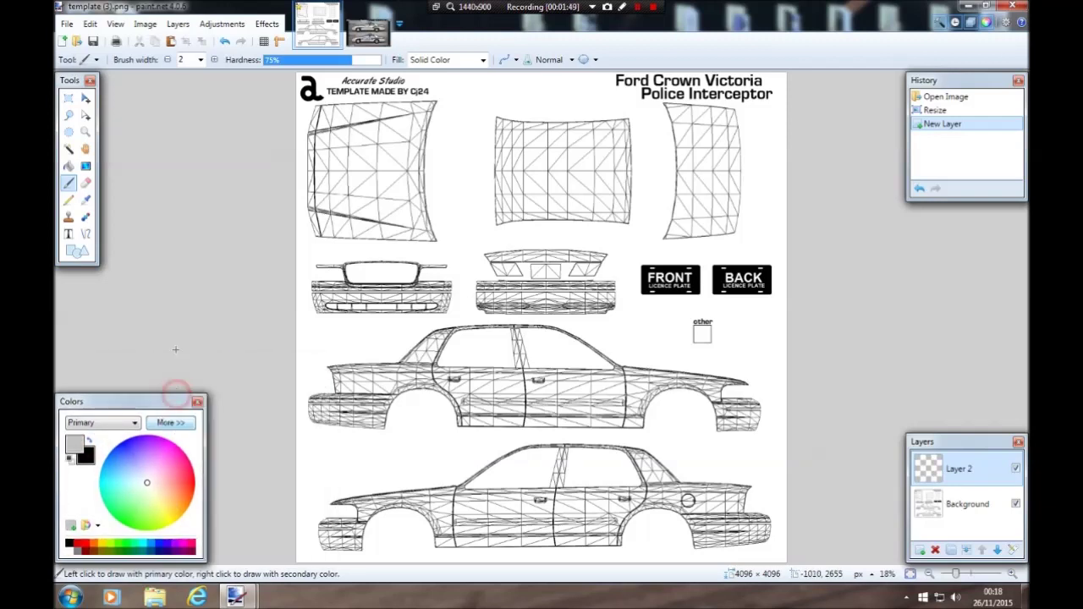
click(69, 167)
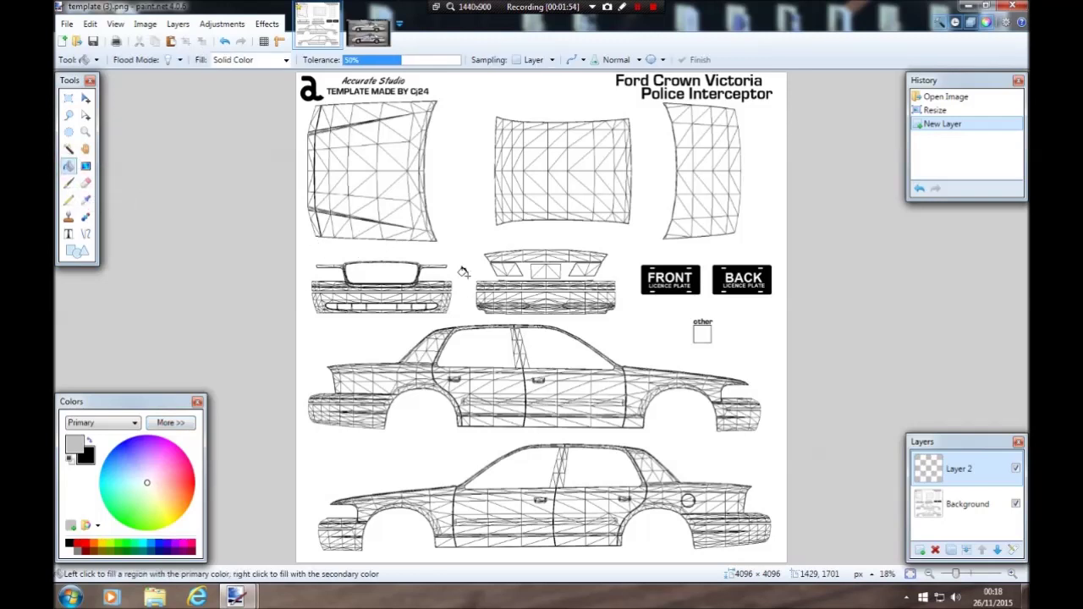
click(462, 272)
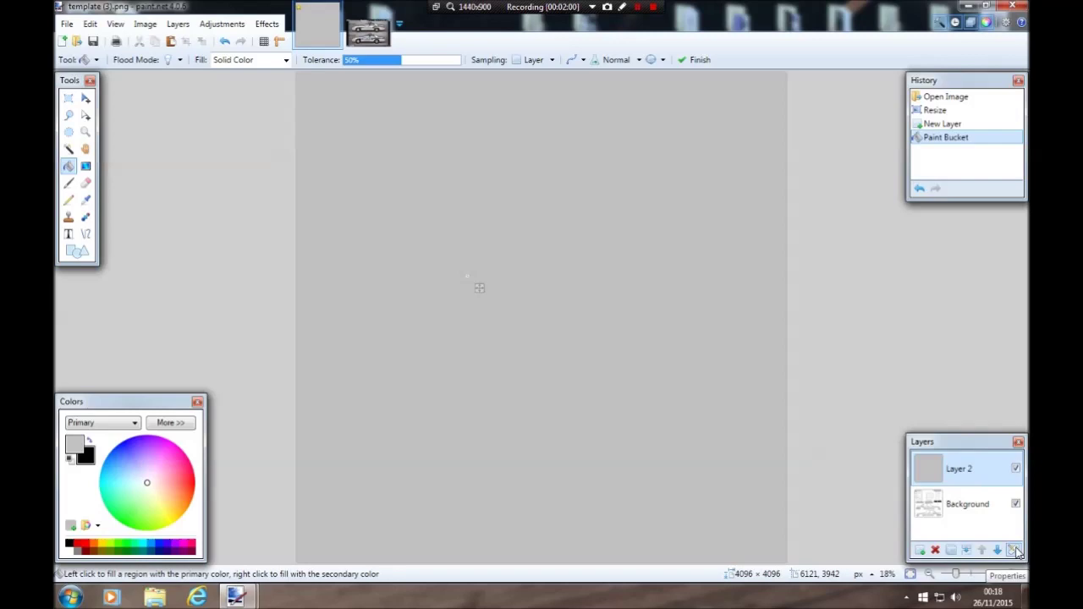
Set Layer 2's opacity to 0 in Layer Properties.
click(1015, 550)
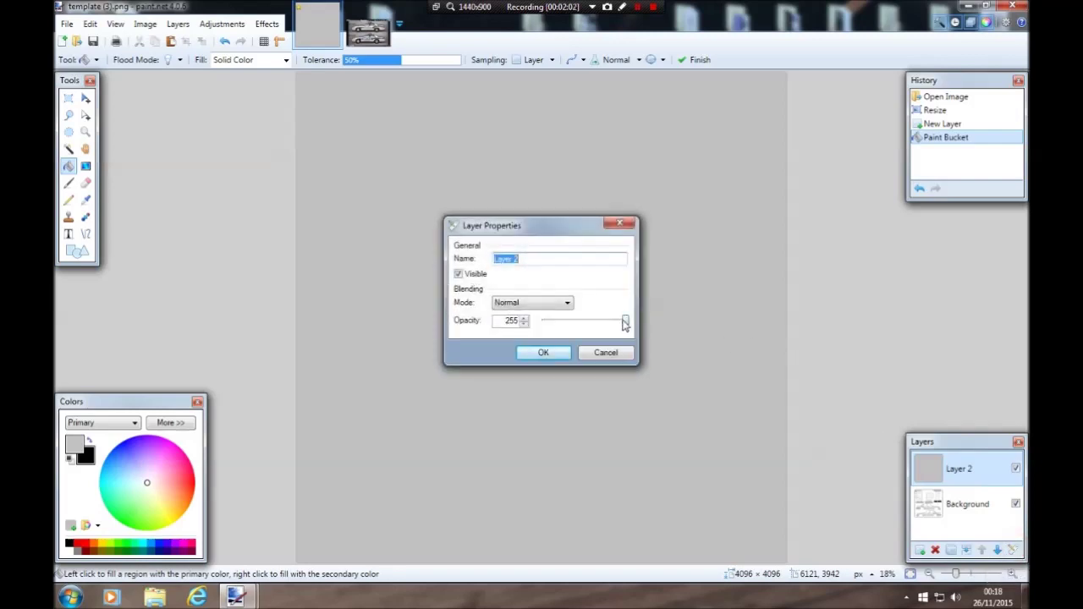
drag(626, 326, 538, 326)
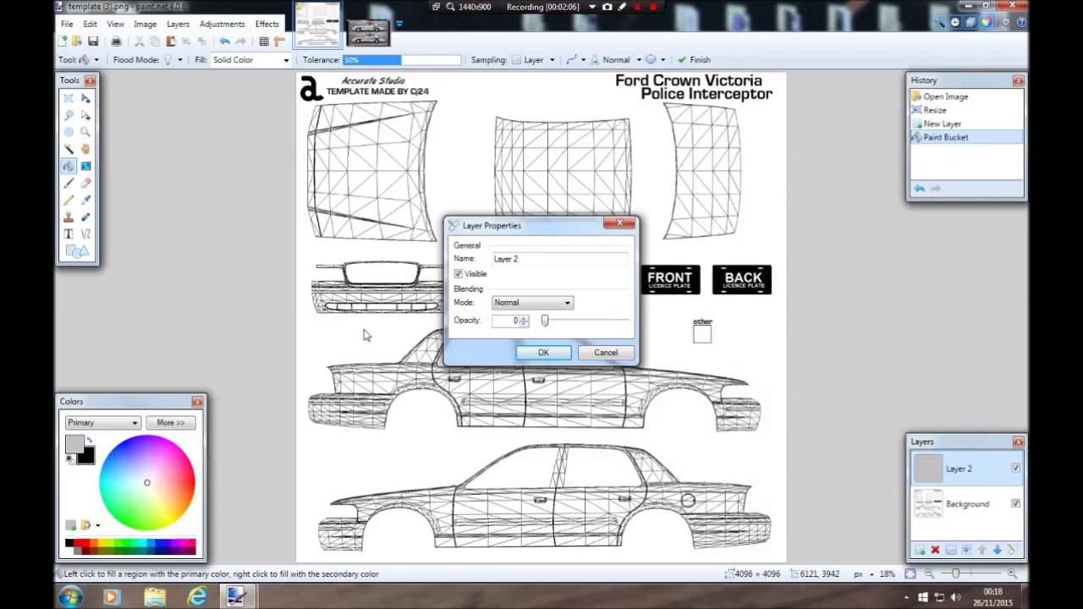
click(542, 353)
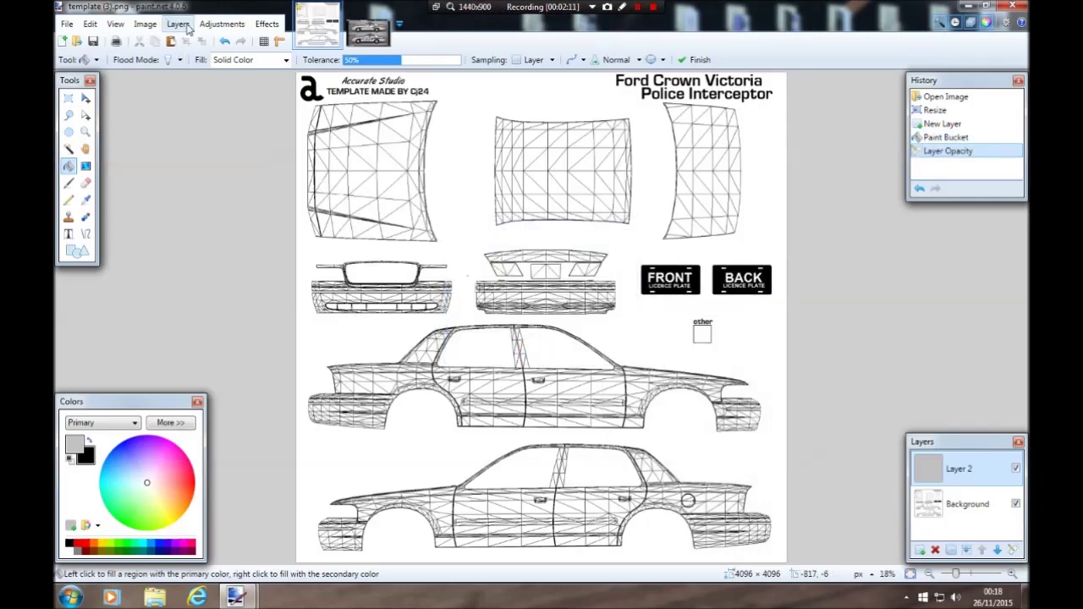
Add a new Layer 3 and switch to the police-cars reference image.
click(181, 26)
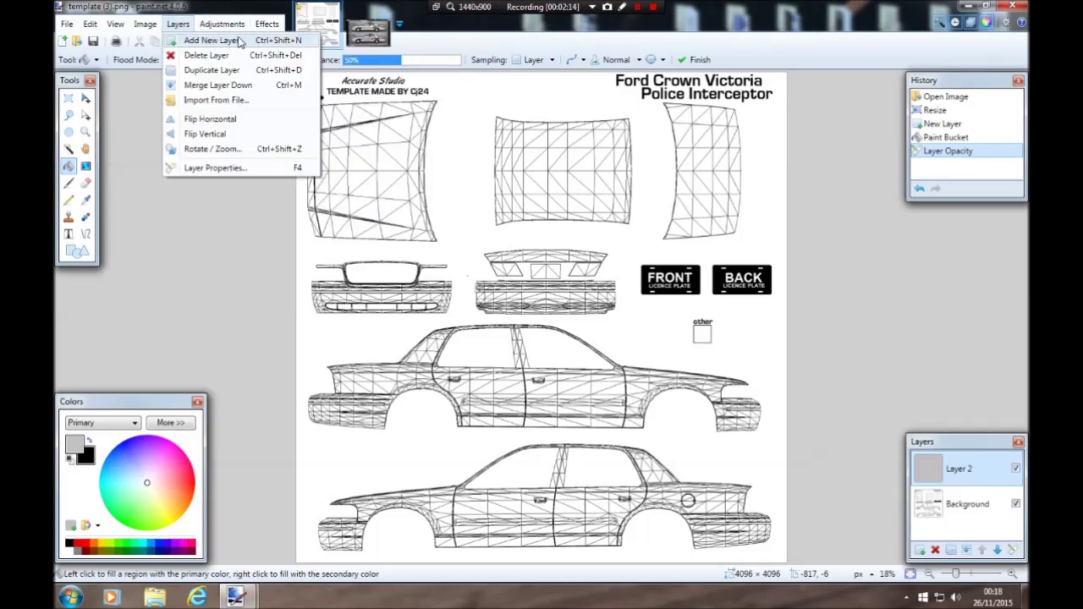
click(212, 41)
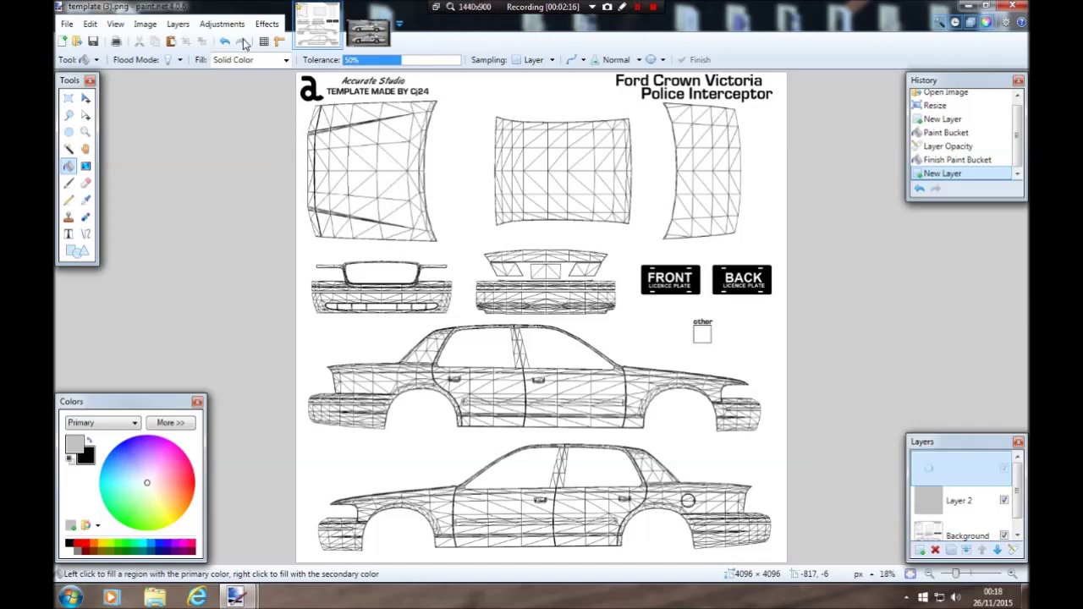
click(375, 33)
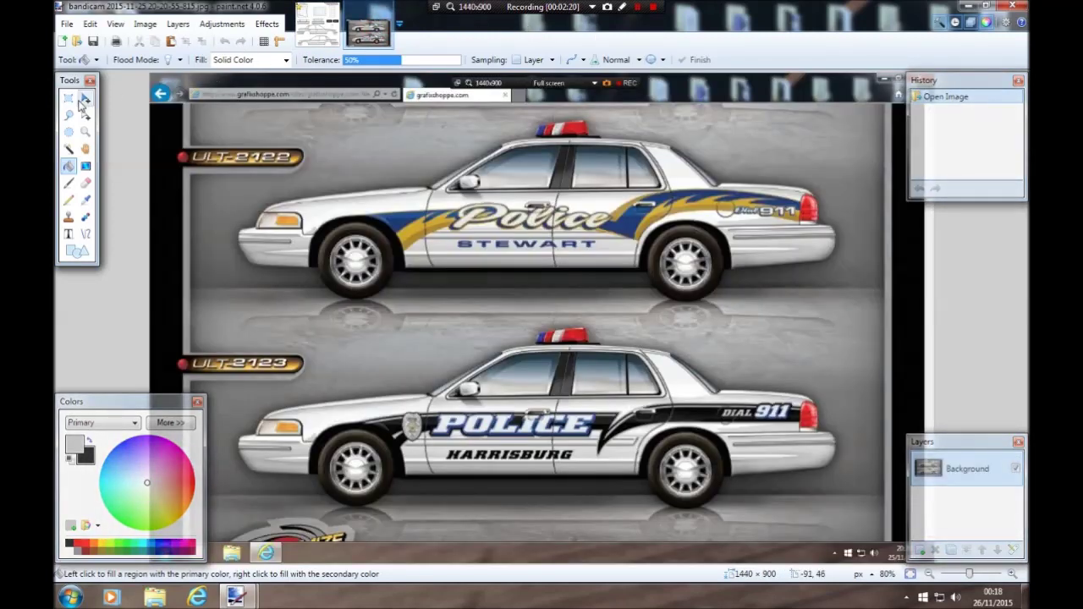
Copy the whole top Stewart police car, wheels included, and return to the template.
click(69, 97)
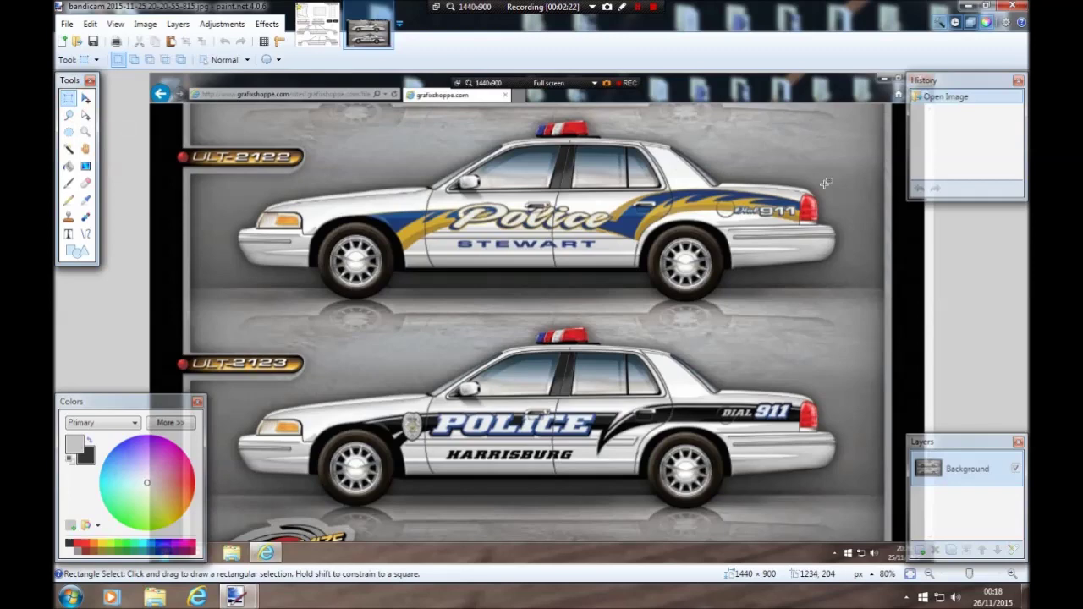
drag(862, 179, 220, 271)
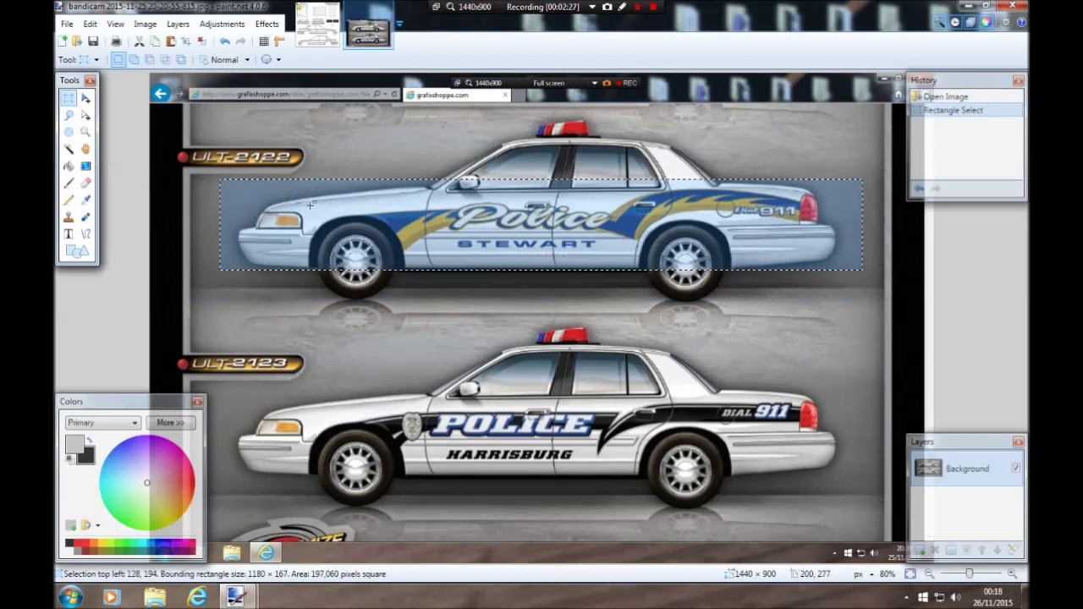
click(66, 101)
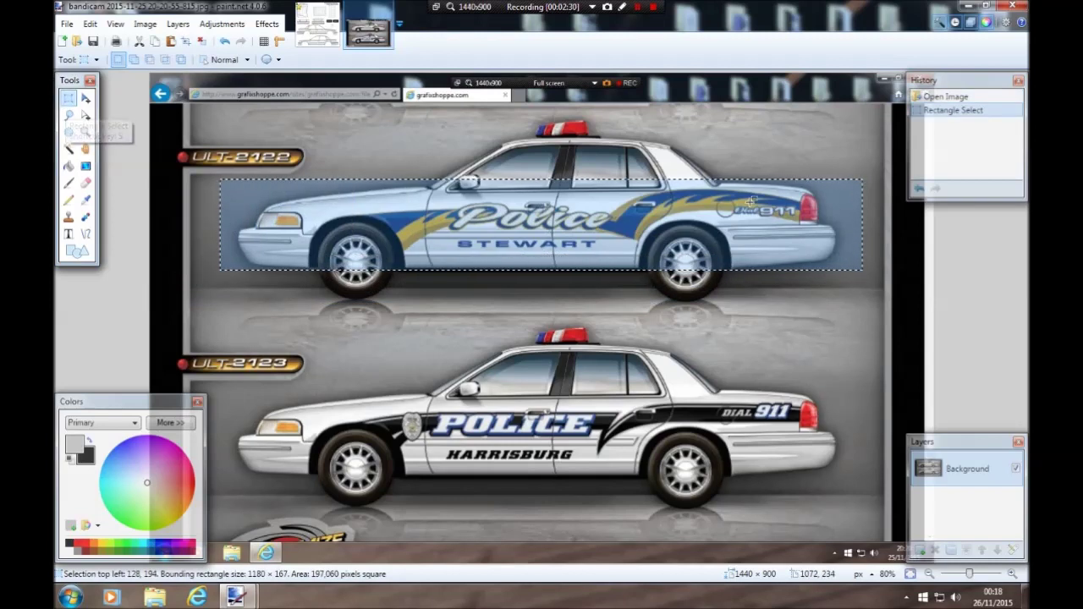
drag(850, 176, 224, 302)
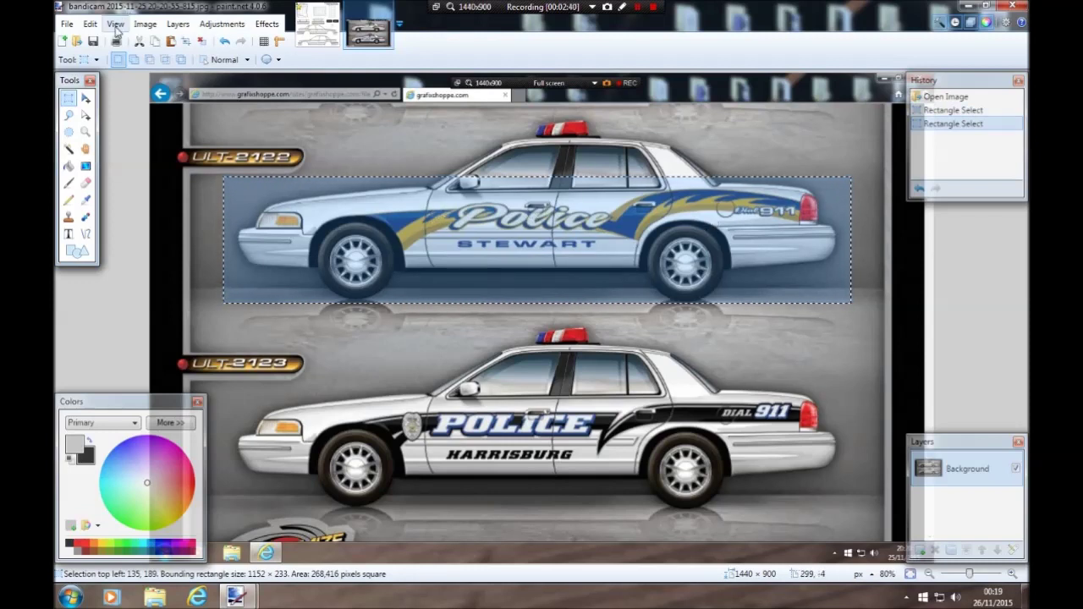
click(154, 44)
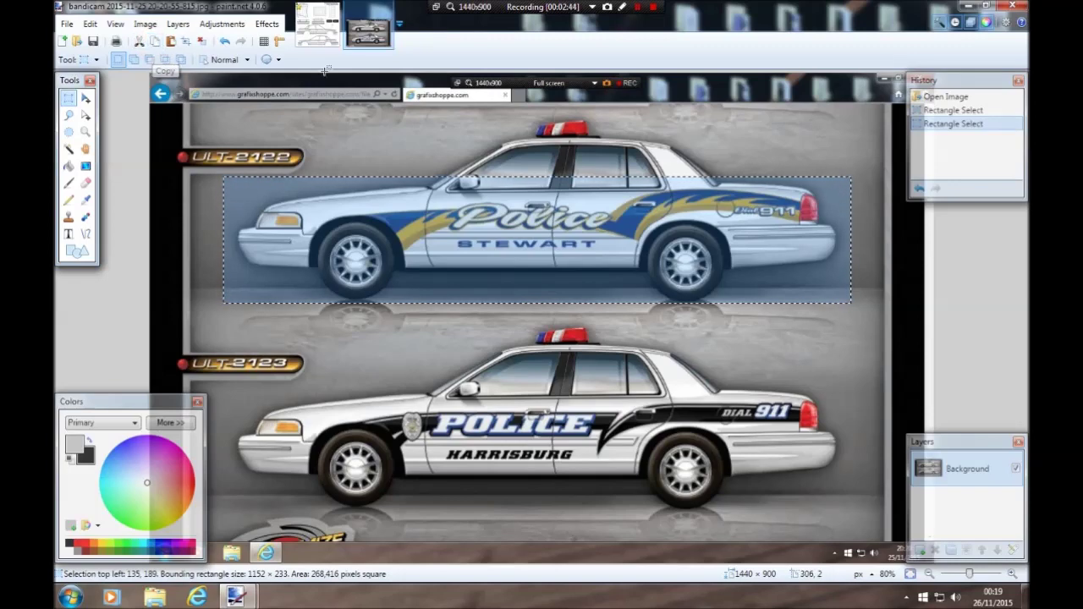
click(319, 34)
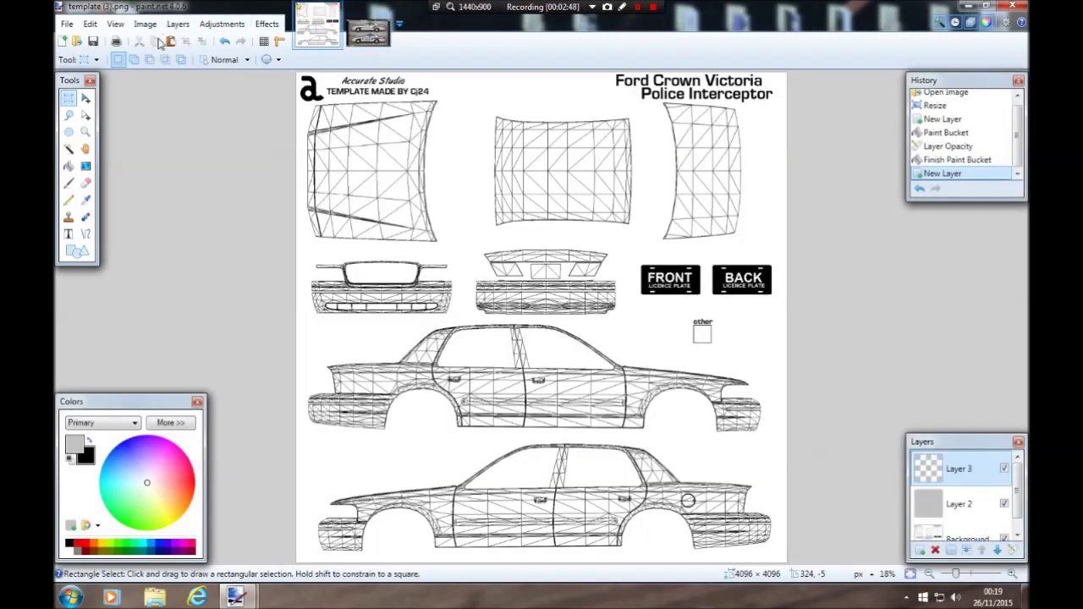
Paste the police car into Layer 3 and position it over the lower sedan's side view.
click(171, 42)
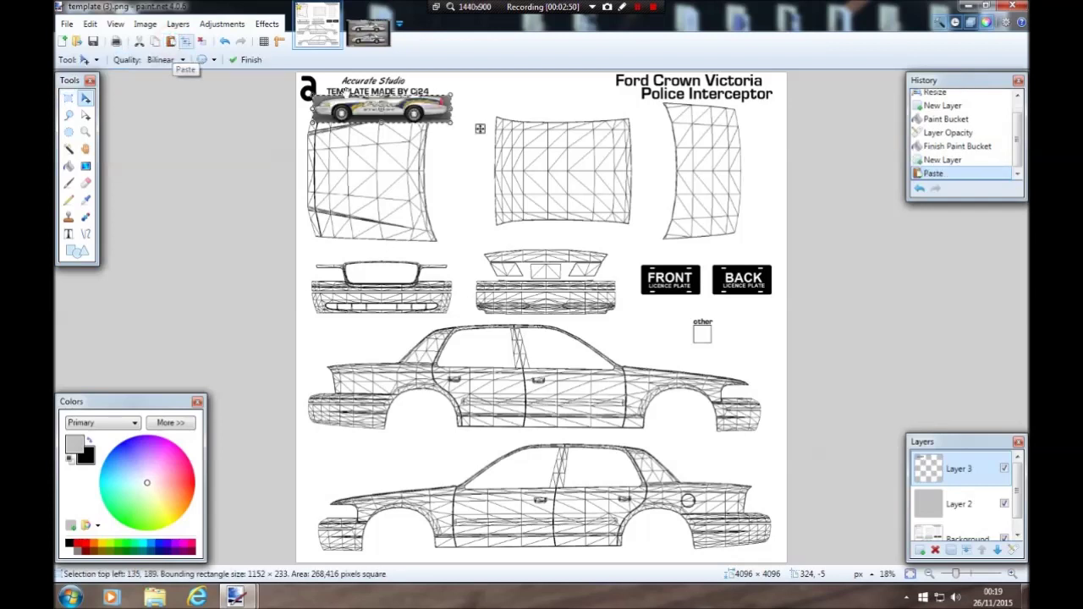
drag(480, 127, 623, 421)
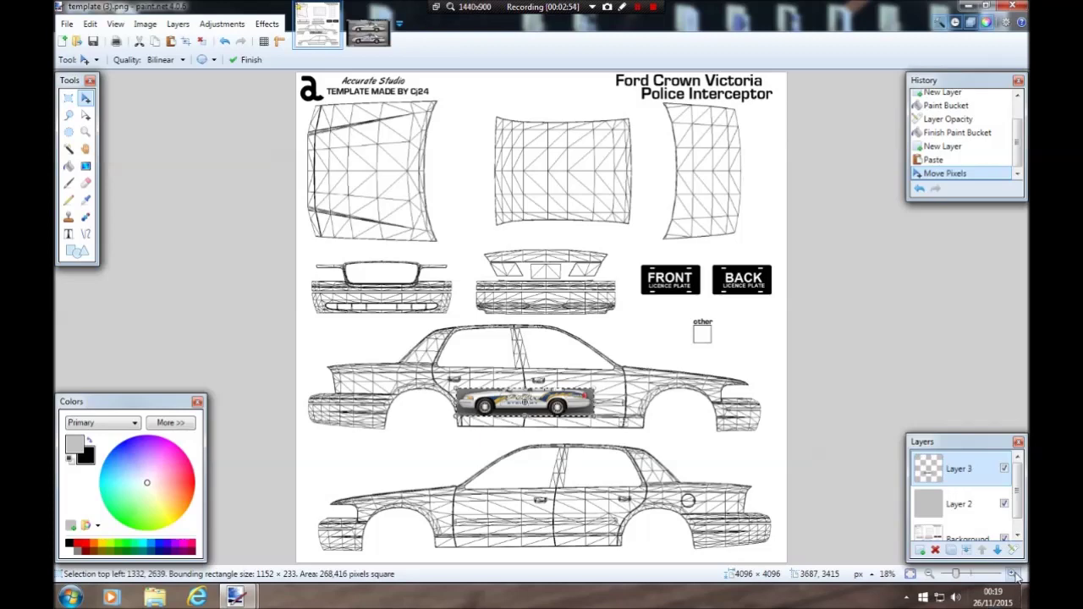
click(1011, 575)
click(1011, 575)
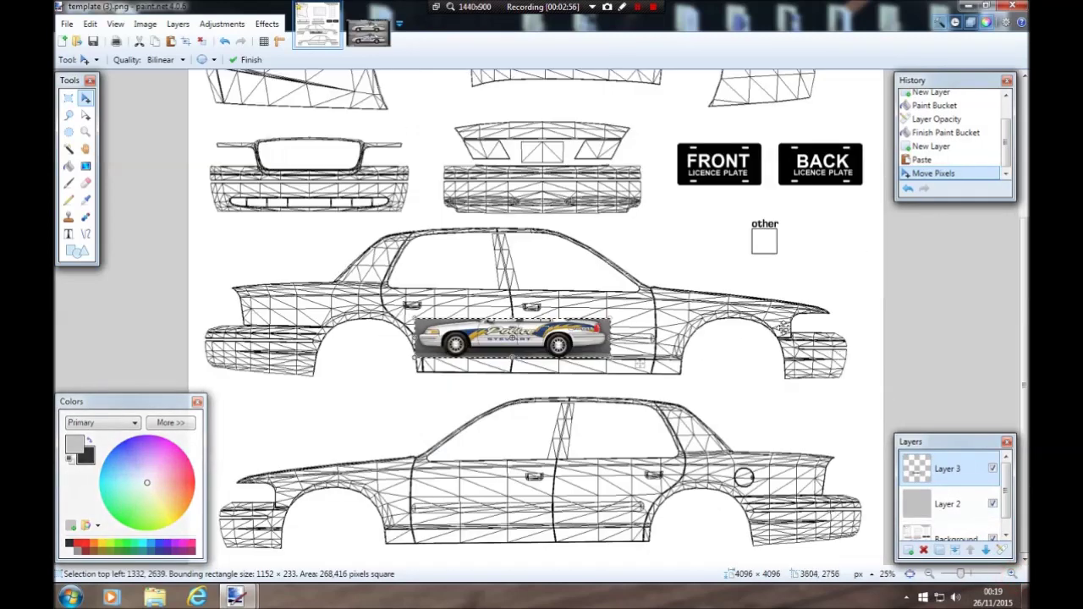
drag(640, 362, 665, 529)
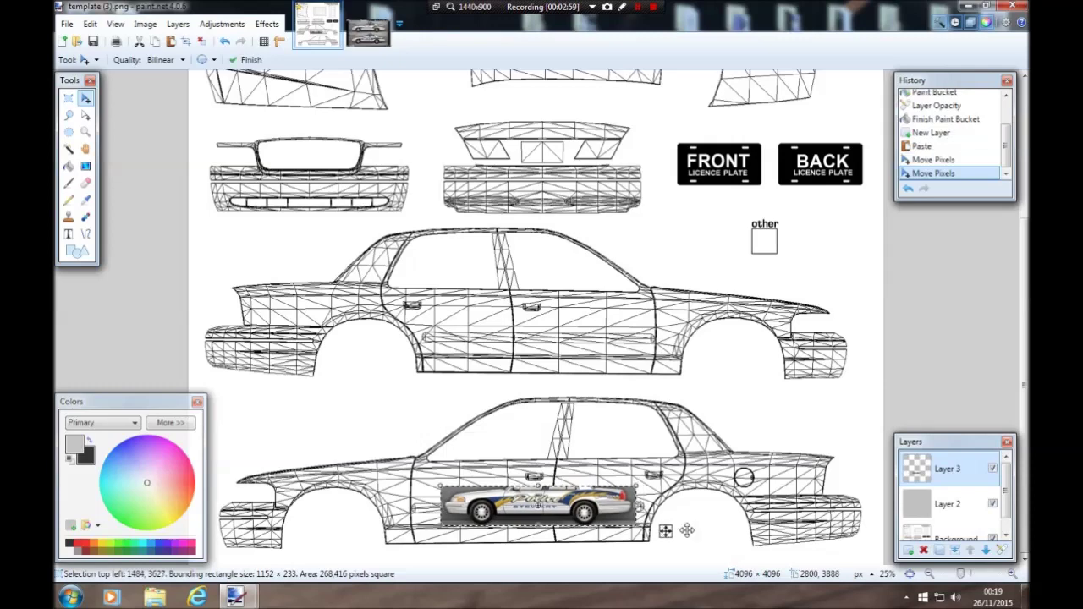
Lower Layer 3's opacity to about 122 and stretch the pasted car wider to the right.
click(1003, 550)
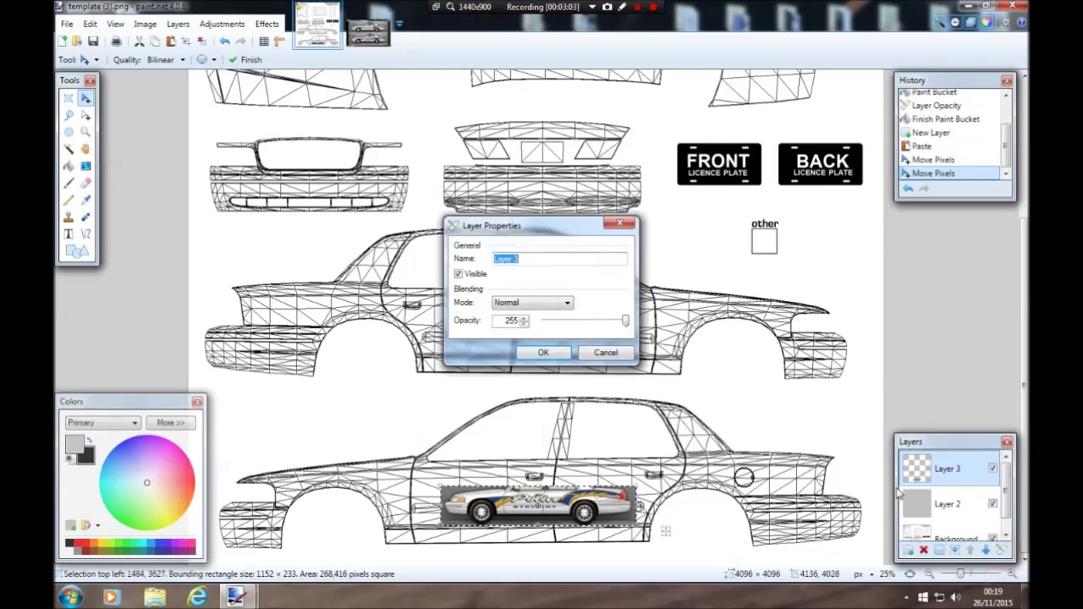
drag(626, 330, 583, 326)
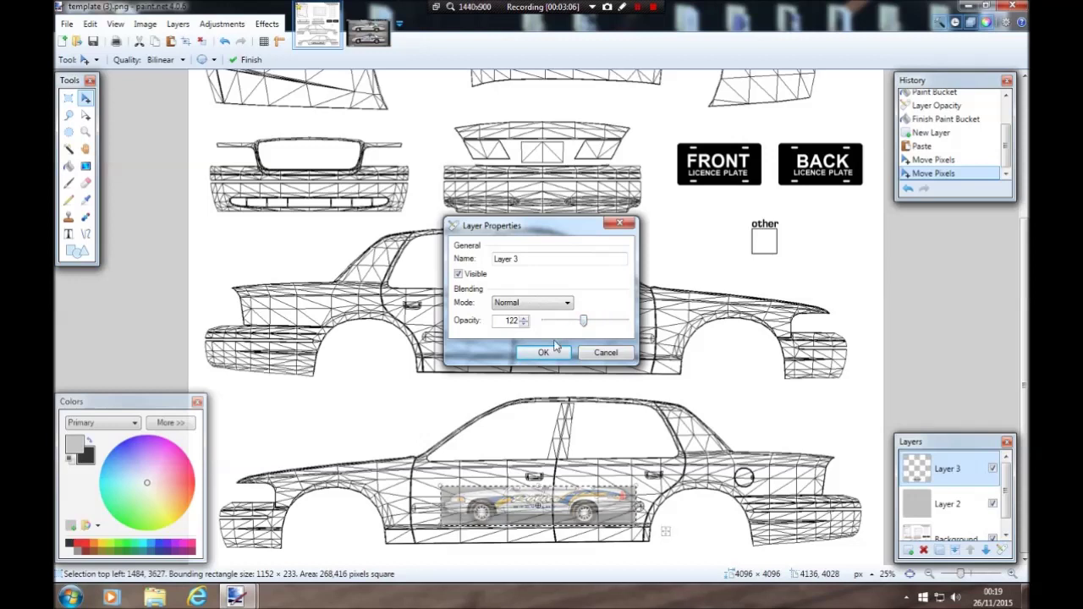
click(543, 352)
drag(639, 508, 870, 517)
Stretch the livery overlay wider to the left and right and taller, then move the Colors window aside.
drag(440, 506, 207, 498)
drag(868, 505, 875, 505)
drag(542, 480, 545, 449)
drag(542, 525, 531, 572)
click(166, 401)
drag(166, 401, 75, 384)
Fine-tune the overlay's edges and position so it lines up with the lower sedan.
drag(209, 507, 190, 509)
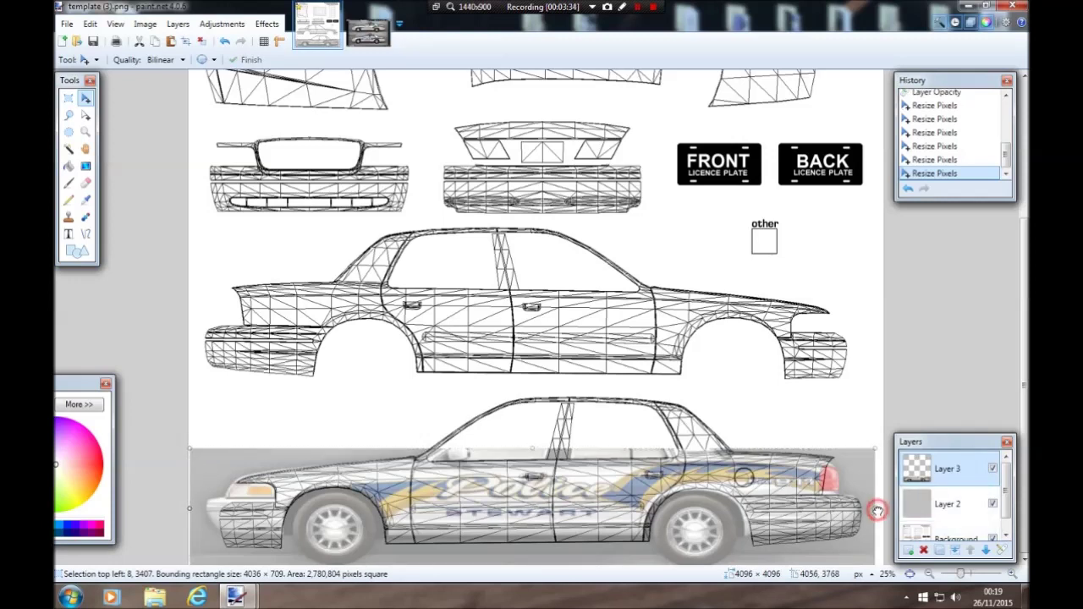
drag(877, 510, 884, 510)
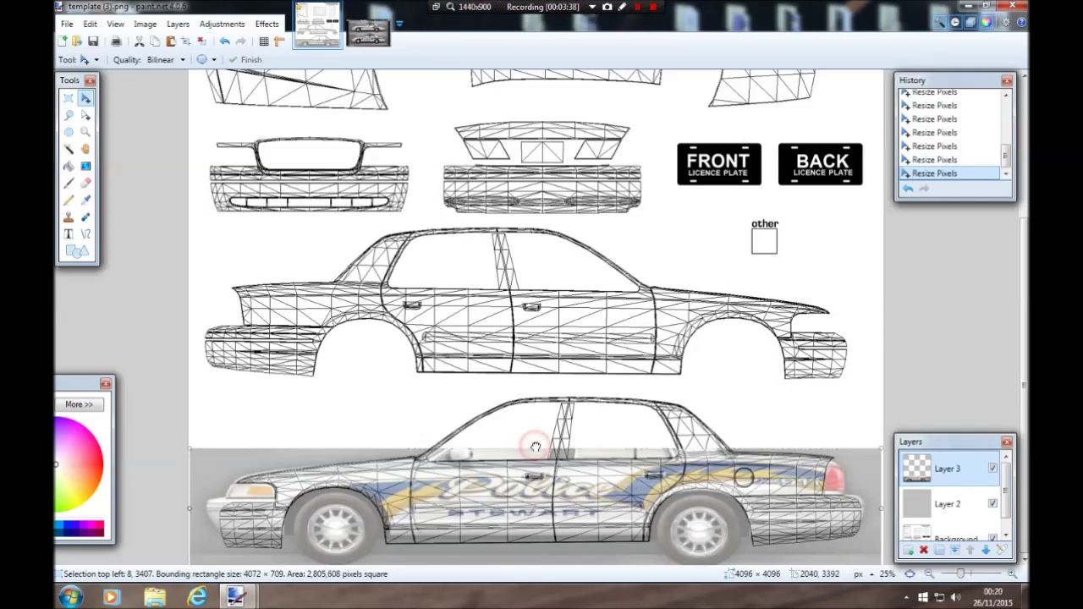
drag(533, 445, 533, 440)
drag(502, 490, 503, 494)
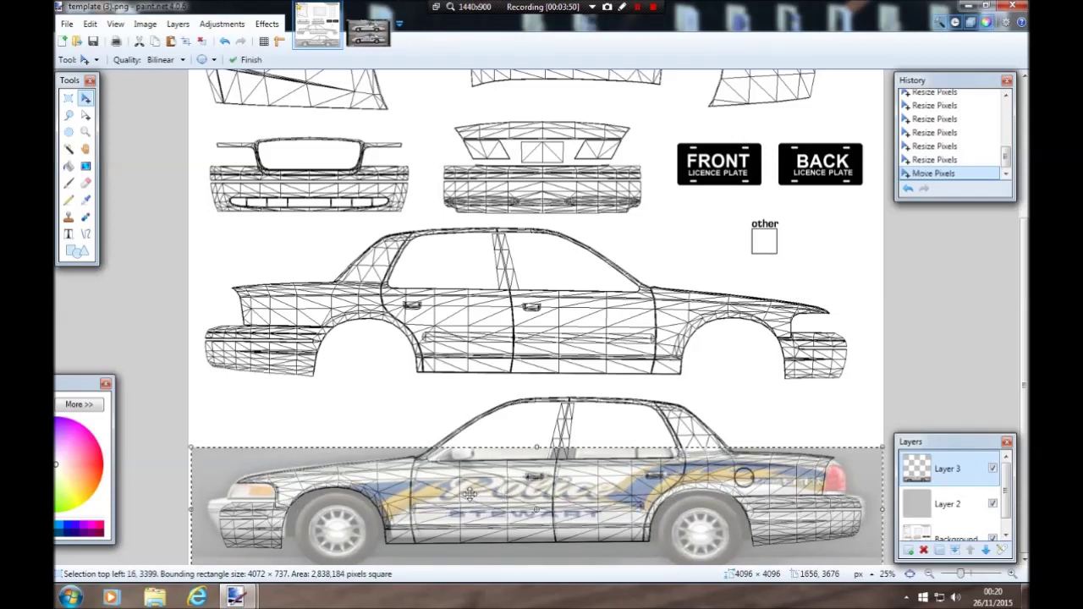
drag(191, 510, 184, 512)
scroll(937, 489, down, 1)
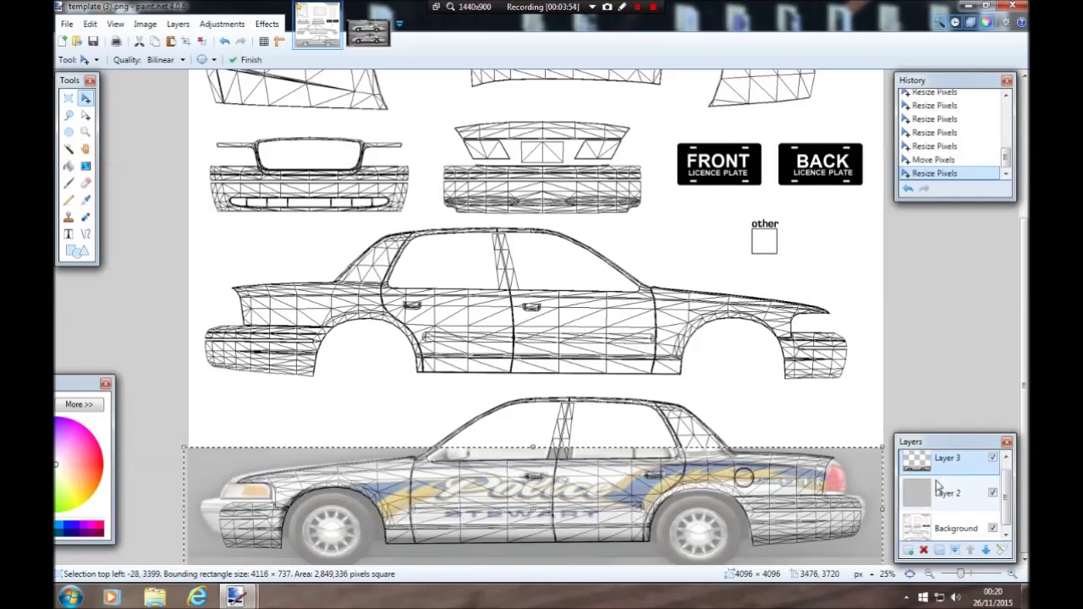
Zoom out to check the whole overlay and make it slightly taller, reaching 4116 × 749 pixels.
click(928, 573)
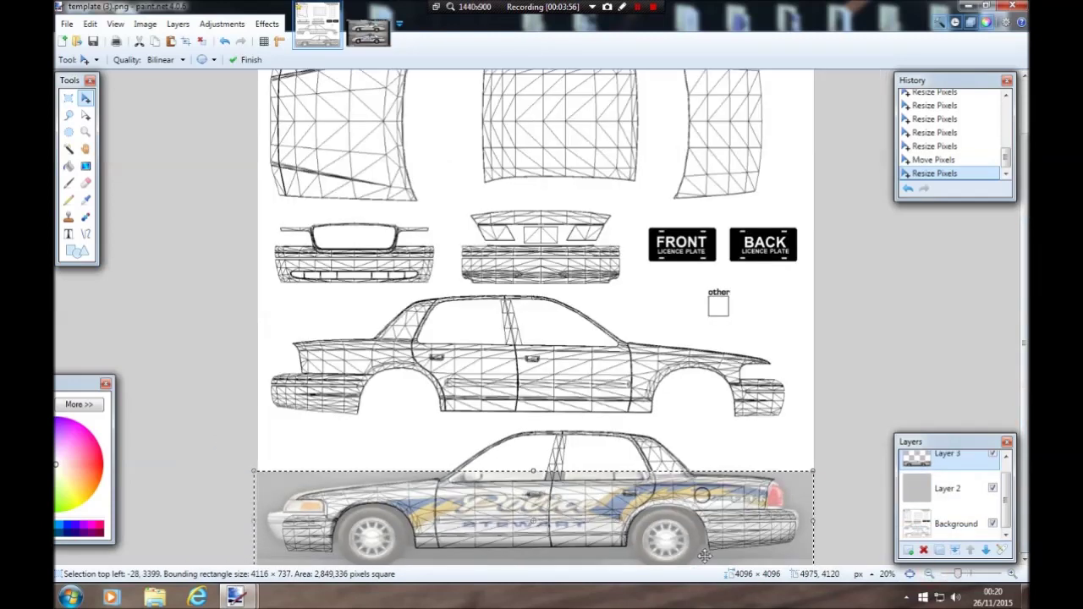
click(928, 574)
drag(539, 554, 539, 556)
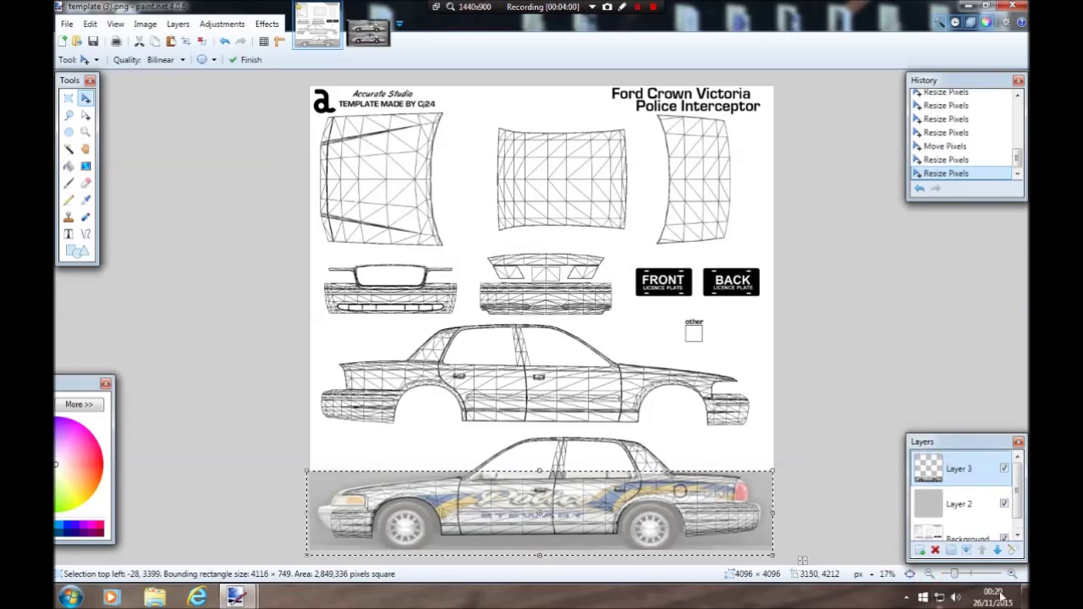
click(1012, 573)
click(1012, 574)
click(1012, 574)
click(1012, 574)
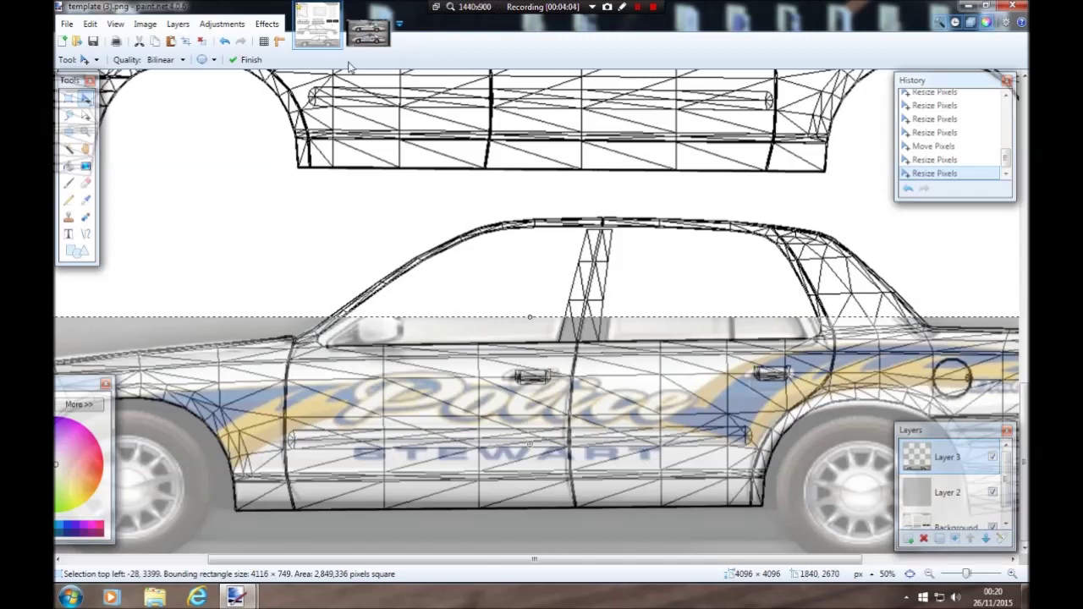
Deselect to commit the stretched overlay on Layer 3 and bring the Colors window fully onscreen.
click(201, 42)
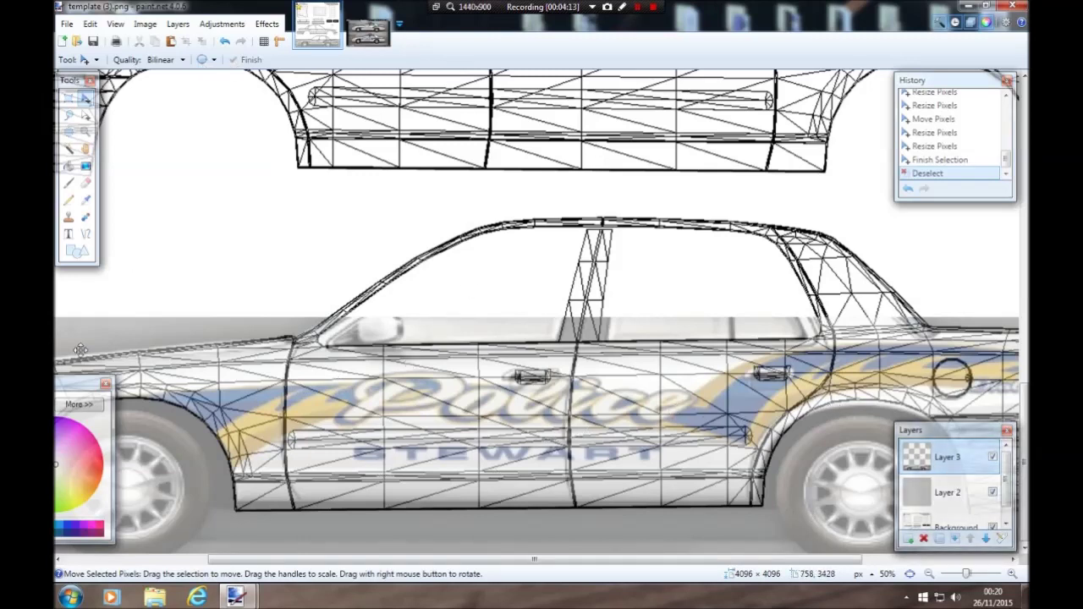
drag(64, 383, 152, 388)
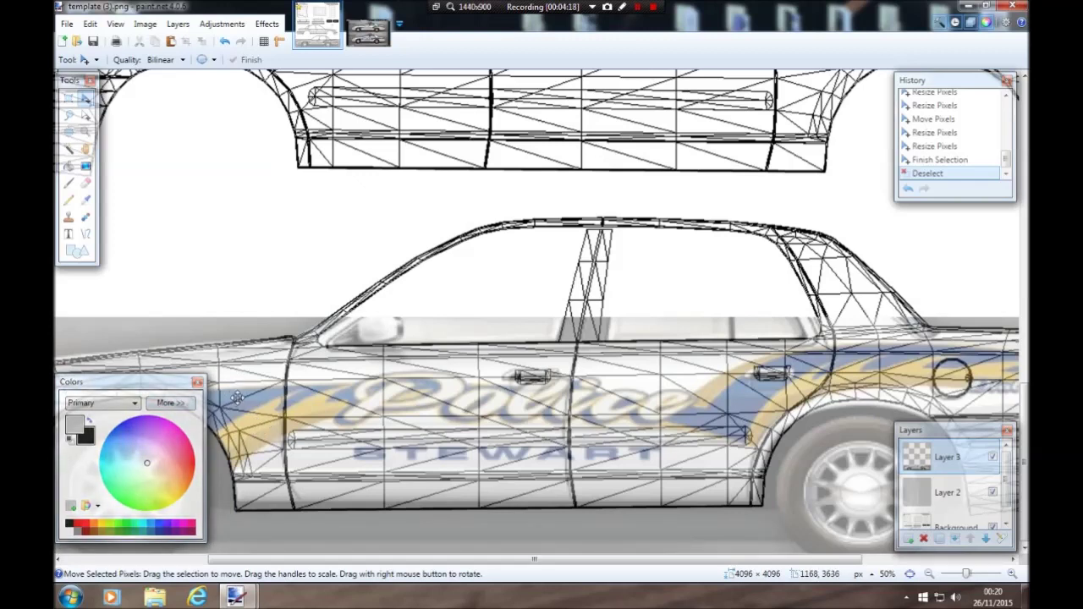
Sample the livery's gold as secondary and blue as primary colour, and move the Colors and Layers windows aside.
click(85, 207)
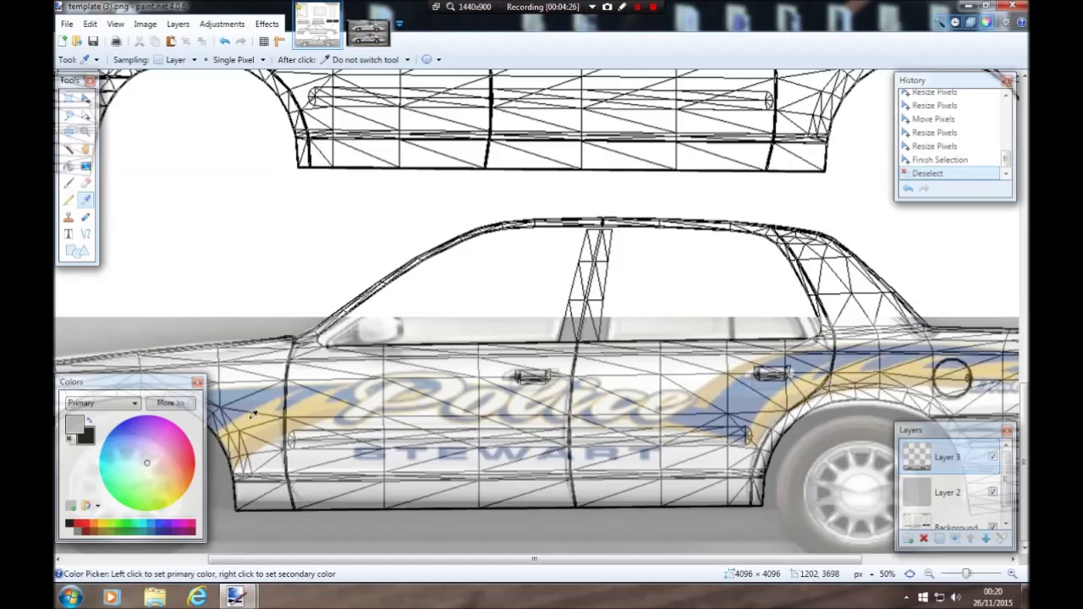
click(261, 413)
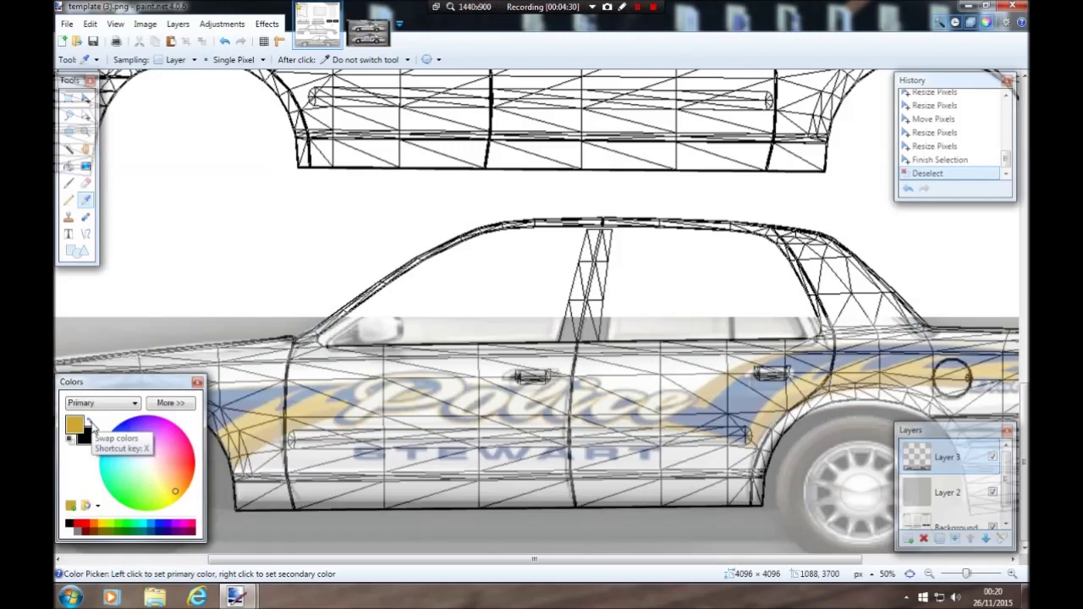
click(91, 423)
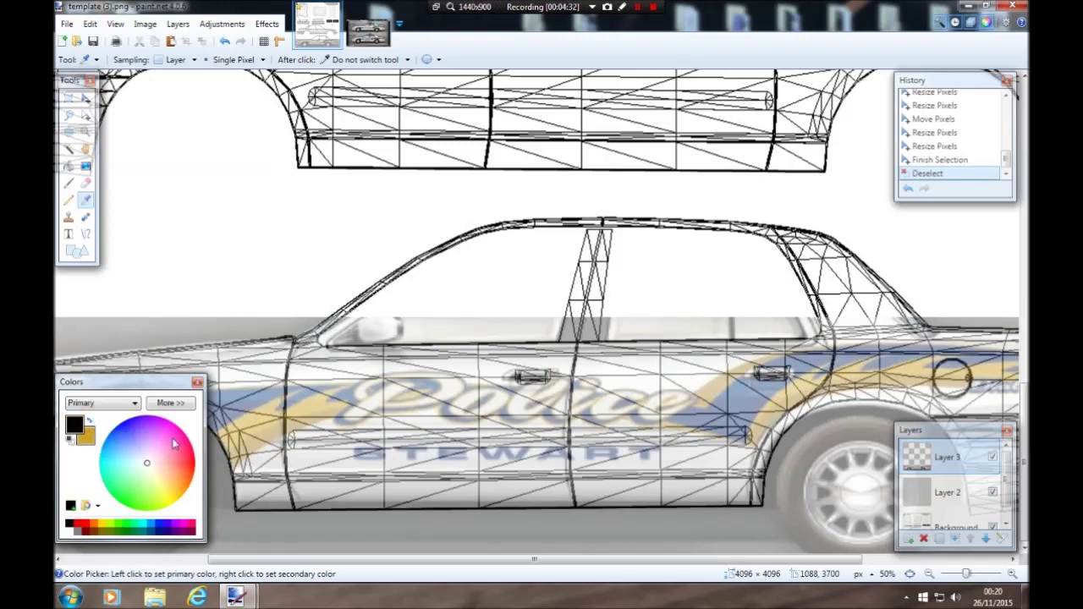
click(264, 391)
drag(164, 382, 49, 377)
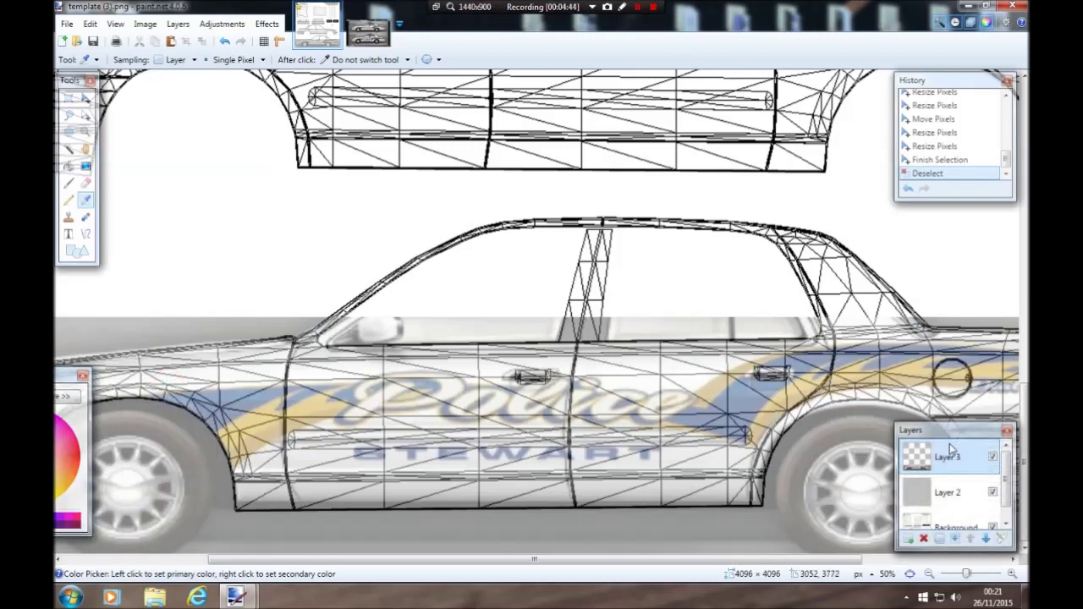
drag(950, 429, 838, 88)
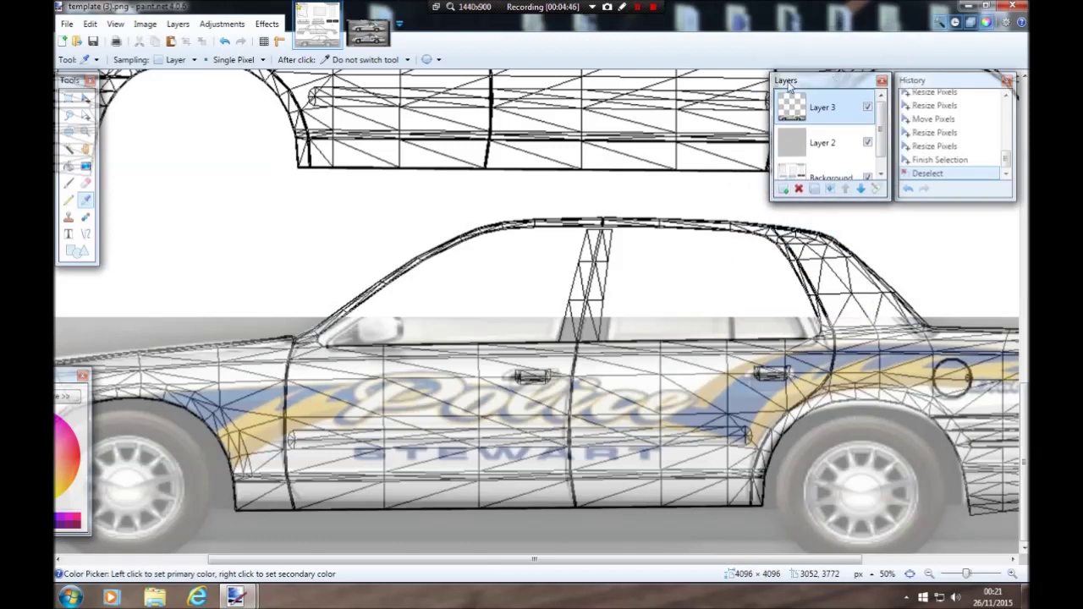
Choose the Line/Curve tool and add a new empty Layer 4 for tracing.
click(84, 235)
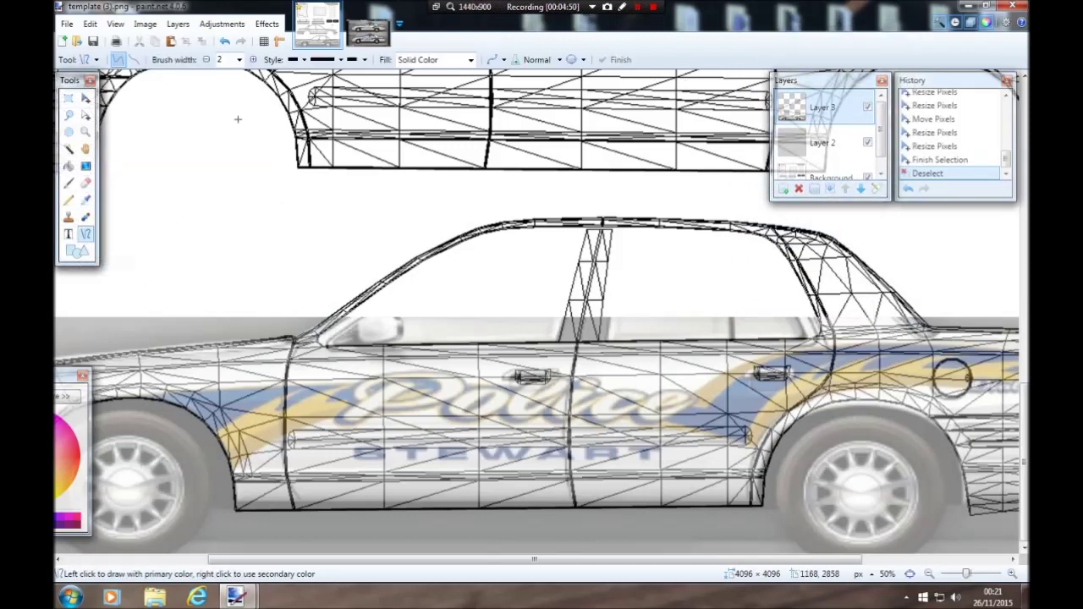
click(179, 25)
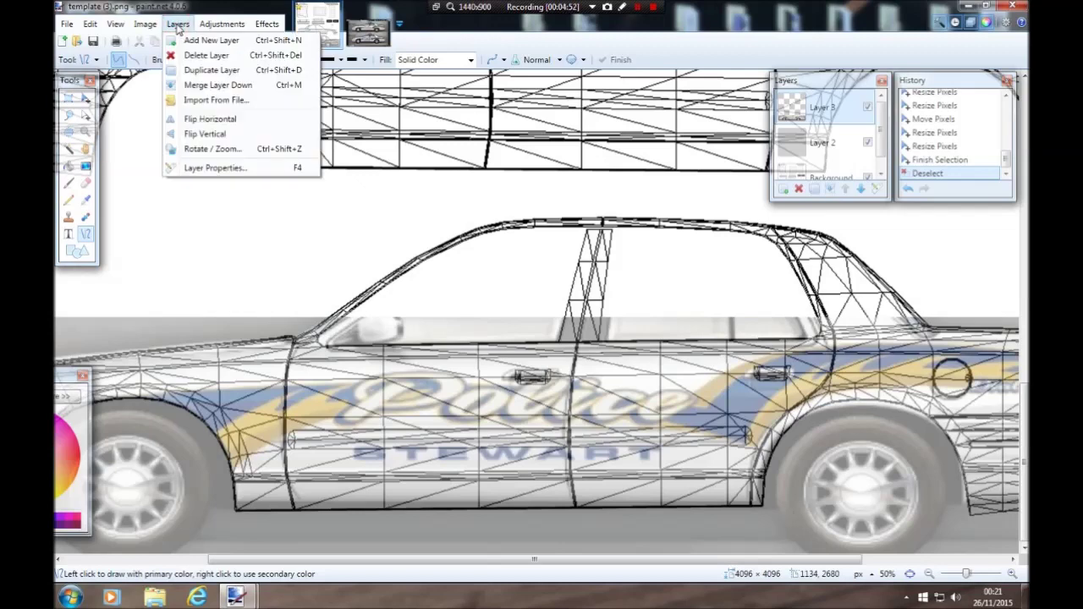
click(210, 41)
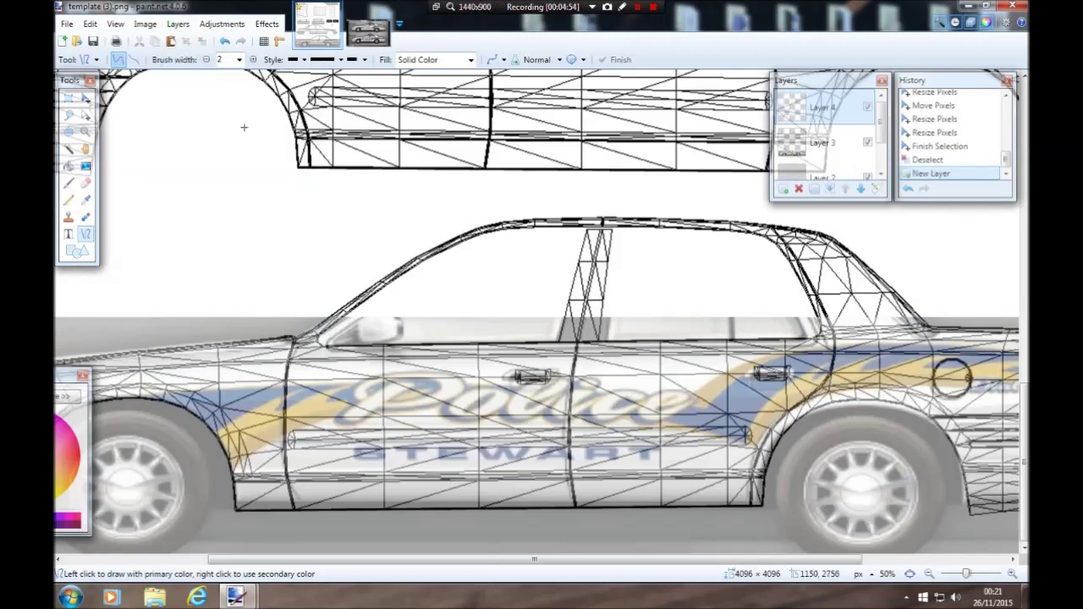
drag(631, 558, 776, 559)
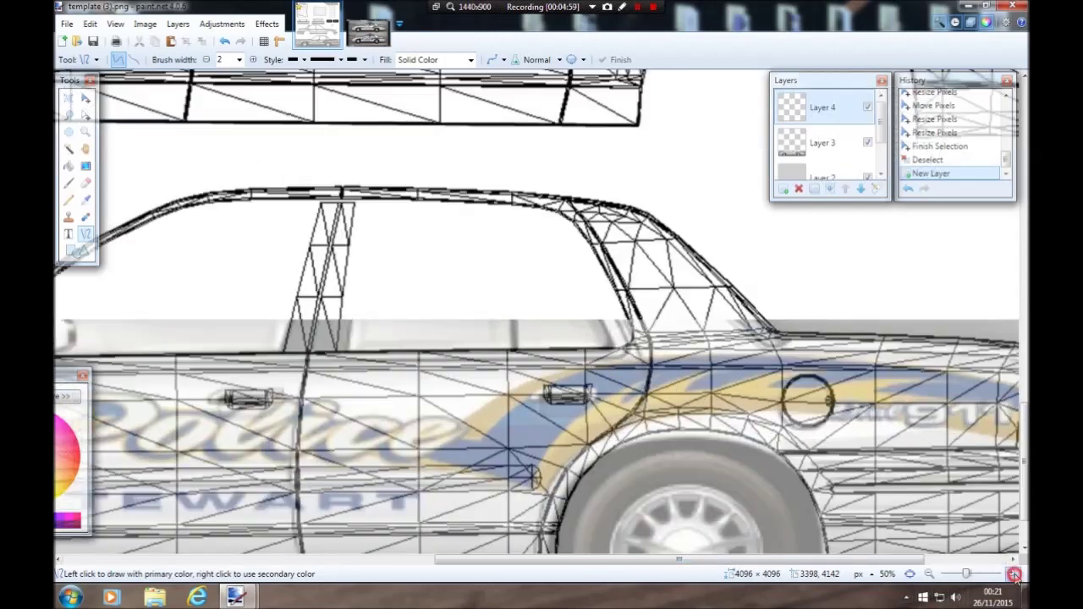
click(1012, 574)
drag(858, 560, 940, 559)
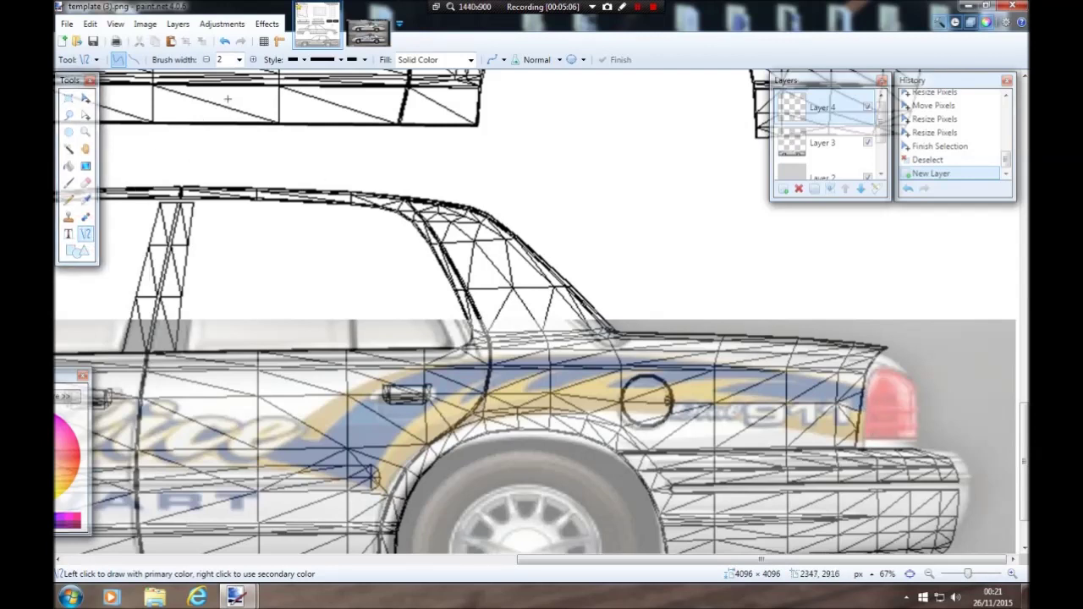
Set the brush width to 5 and zoom to 100% on the rear stripes.
click(223, 60)
text(9)
click(206, 60)
click(205, 60)
click(206, 60)
click(206, 60)
click(206, 60)
click(205, 60)
click(206, 60)
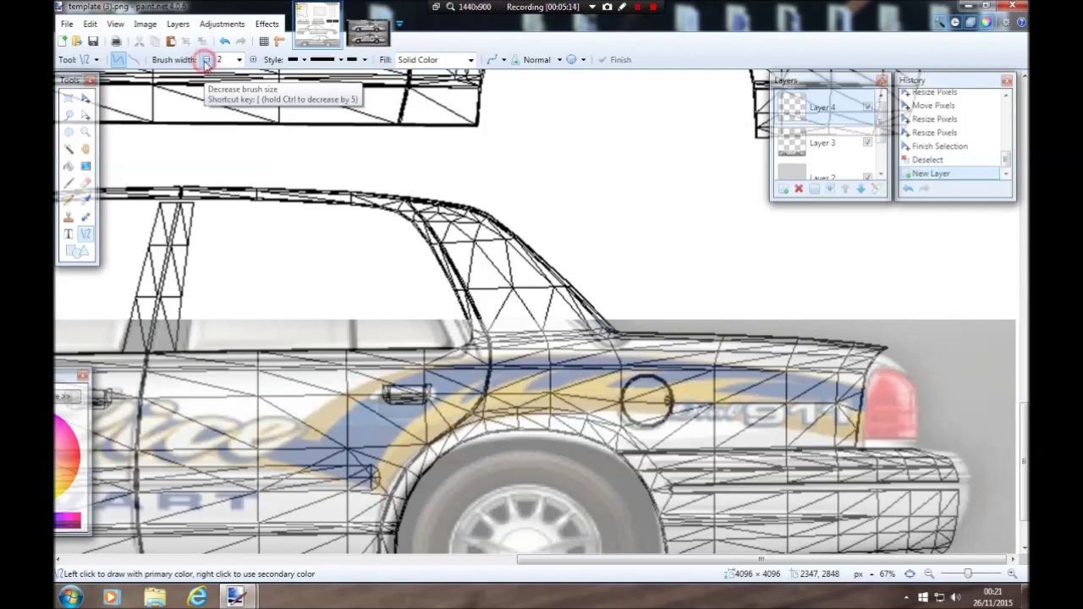
click(223, 60)
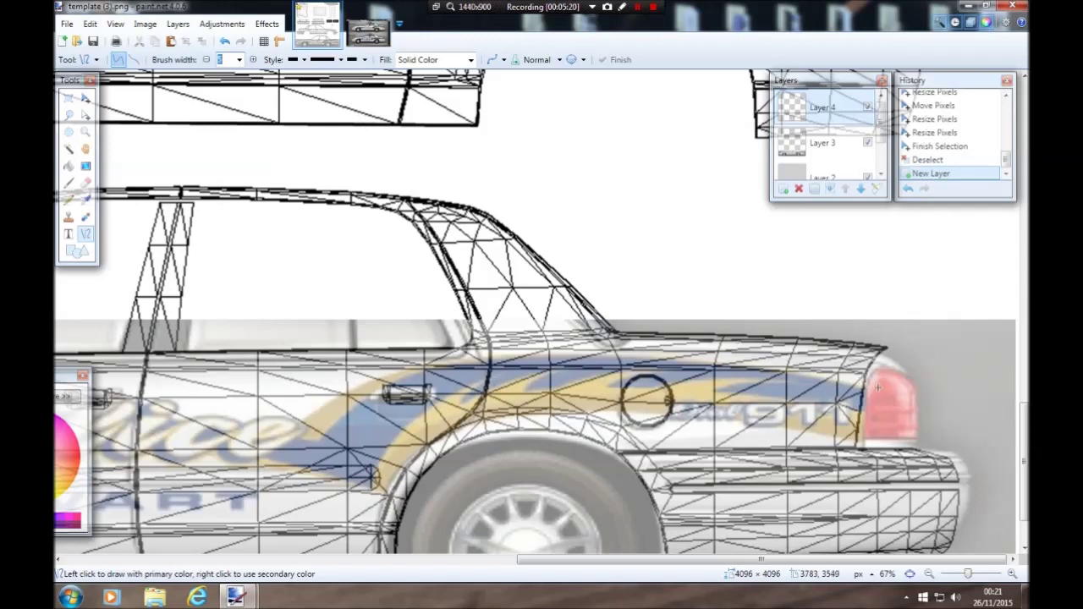
click(915, 360)
click(1014, 574)
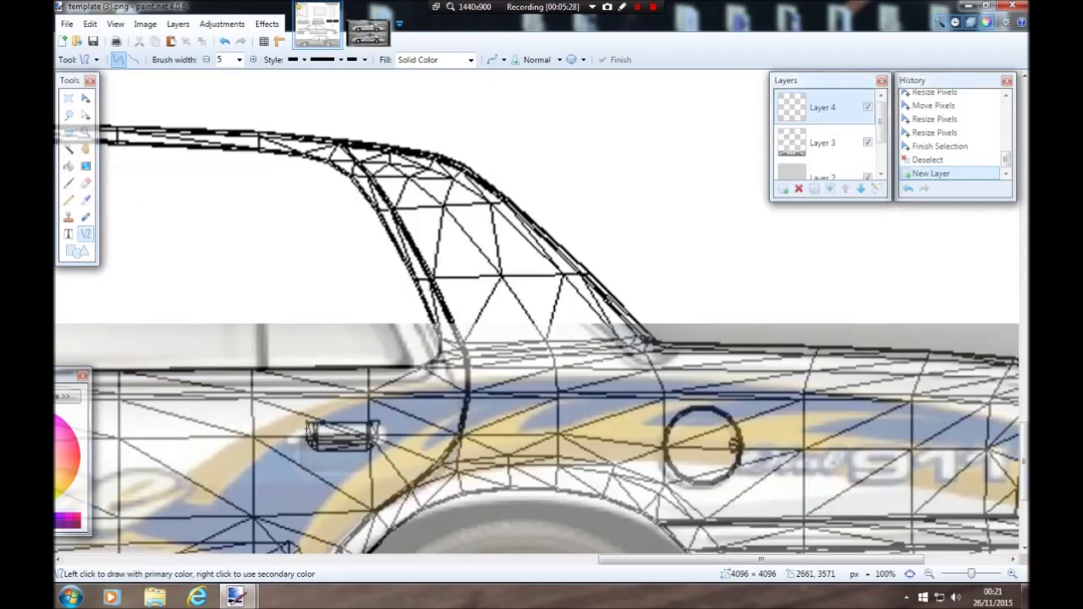
drag(617, 559, 689, 559)
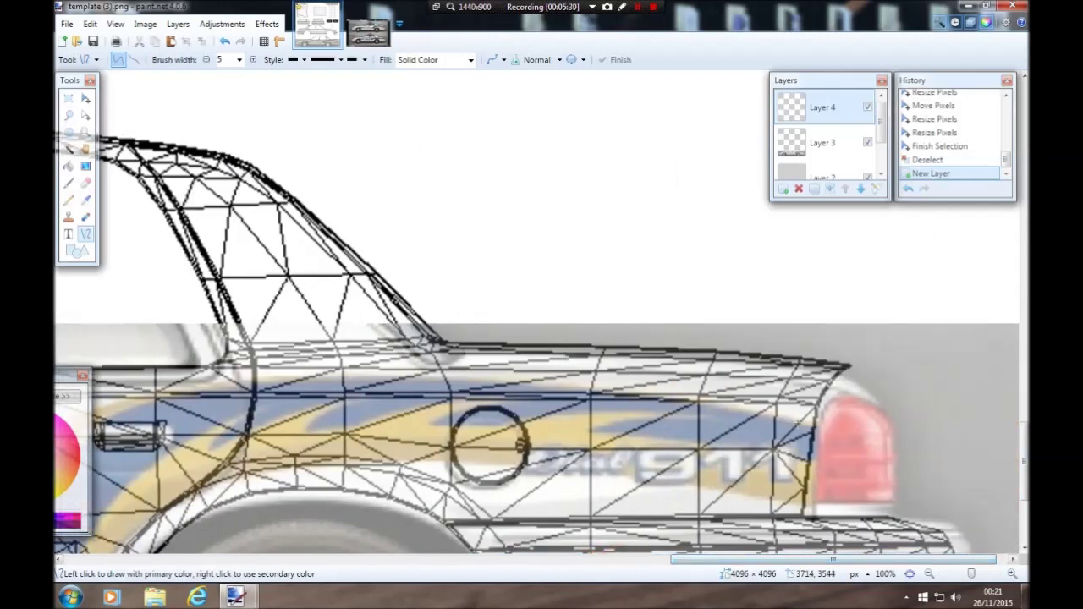
drag(731, 559, 679, 559)
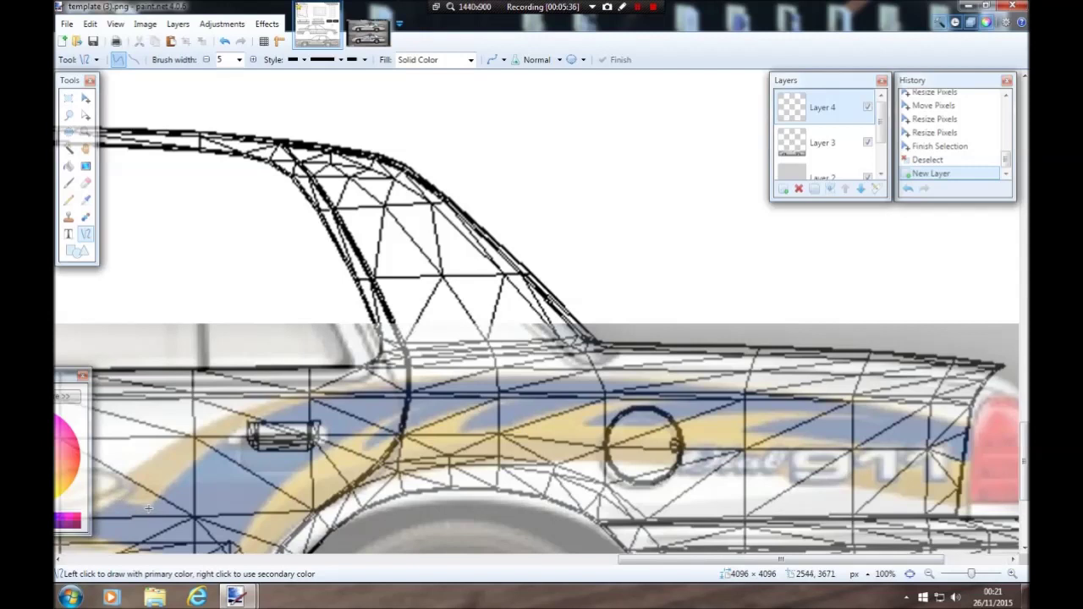
Draw a blue line across the rear side and bend it to follow the stripe's top edge.
mouse_move(149, 508)
mouse_down()
mouse_move(191, 460)
mouse_move(673, 394)
mouse_move(927, 385)
mouse_move(946, 440)
mouse_move(974, 431)
mouse_up()
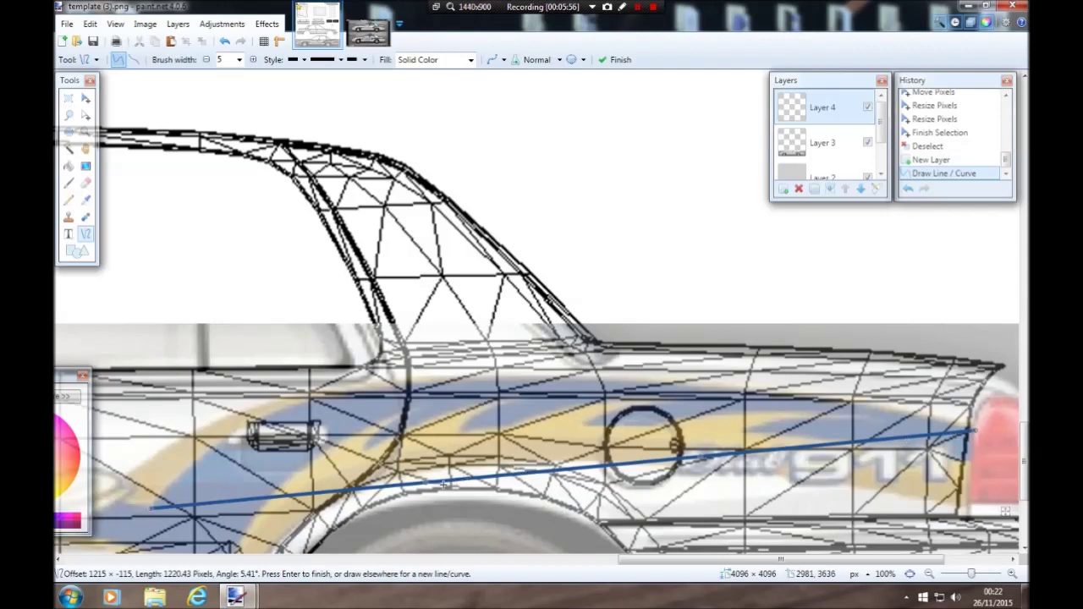
key(Return)
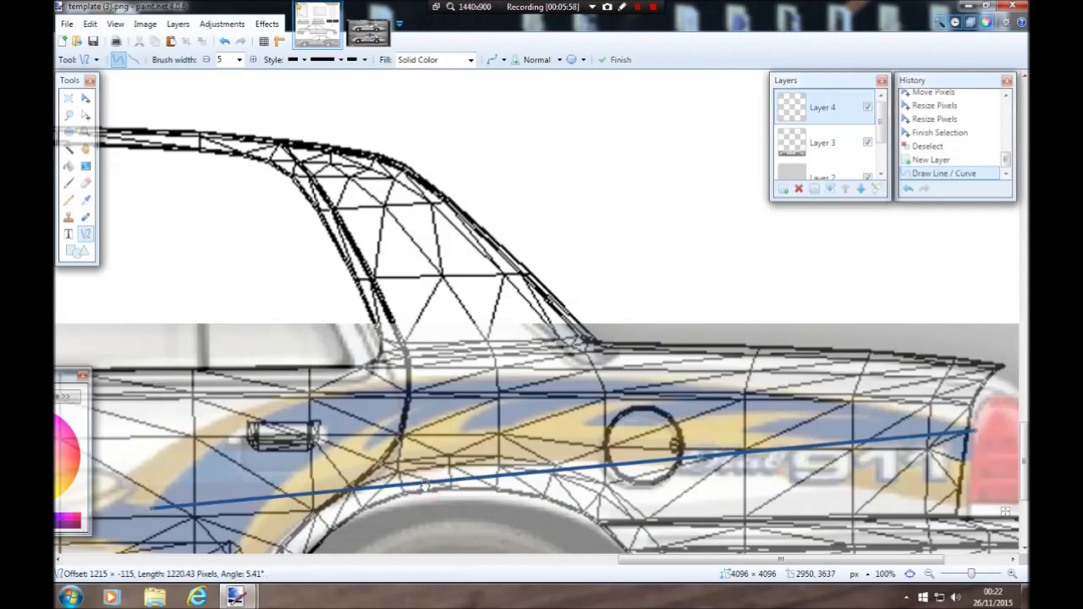
drag(424, 487, 362, 397)
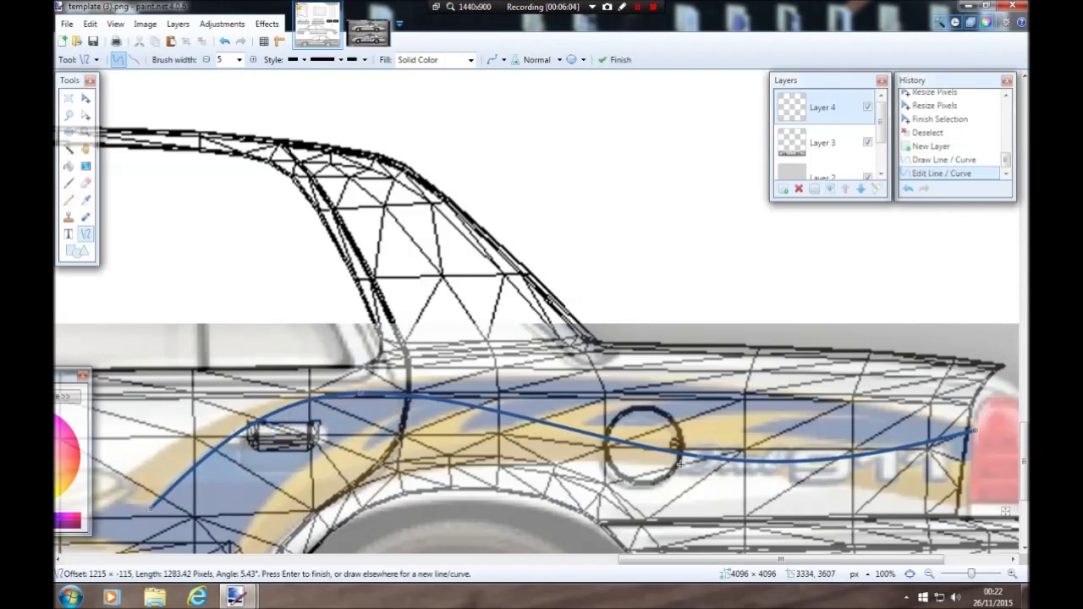